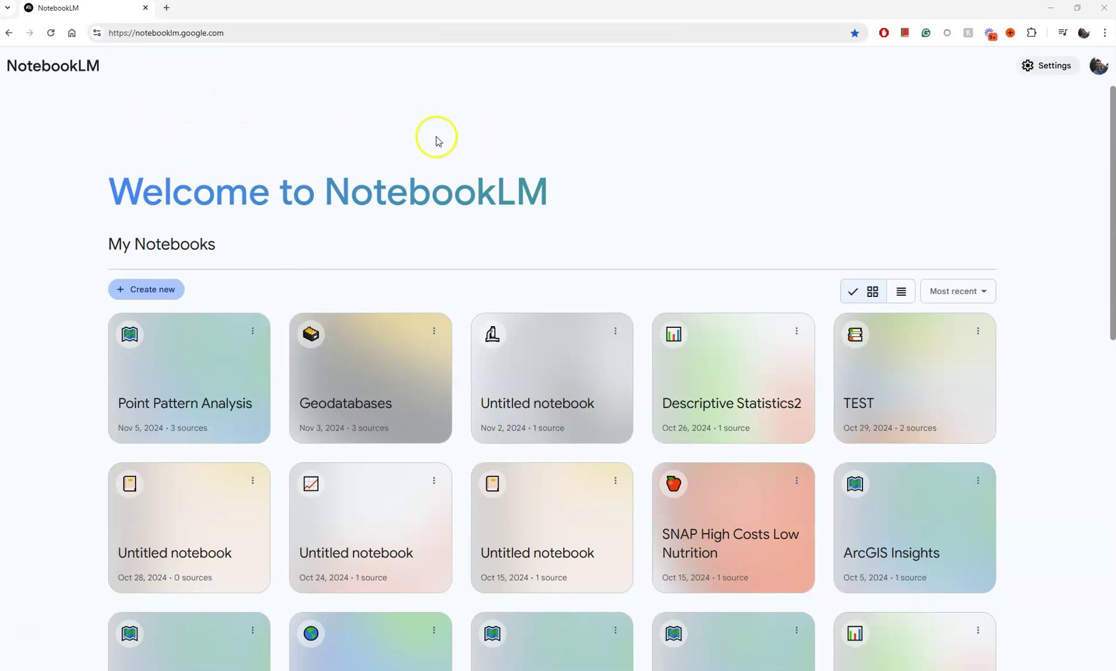
Create a new, empty NotebookLM notebook.
scroll(810, 386, down, 6)
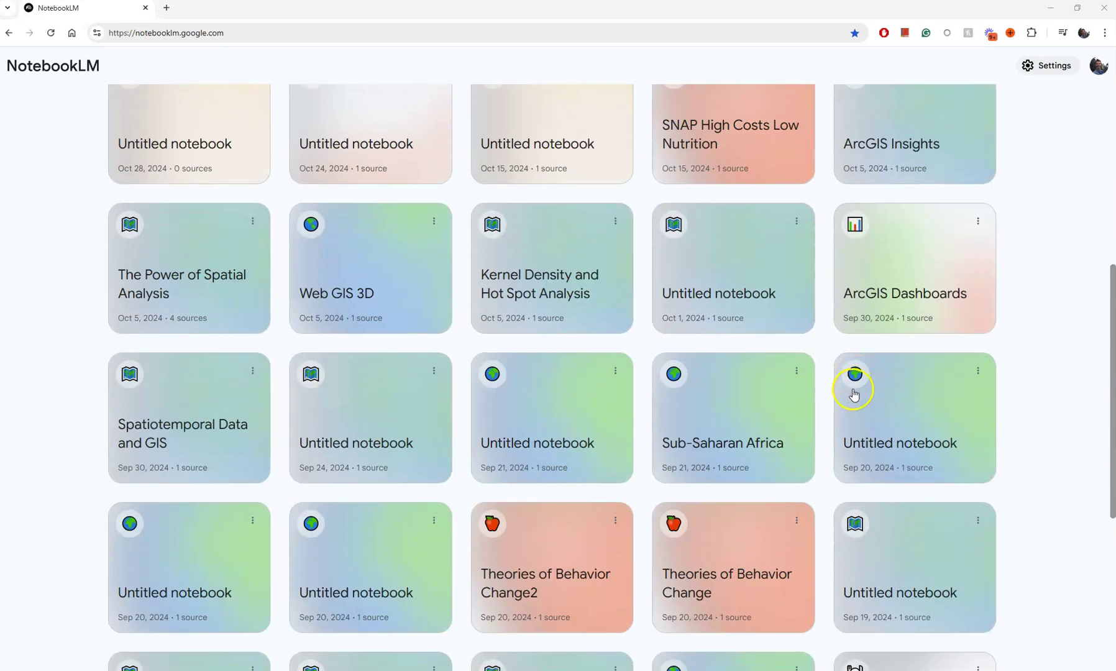
scroll(870, 435, down, 5)
scroll(895, 506, up, 8)
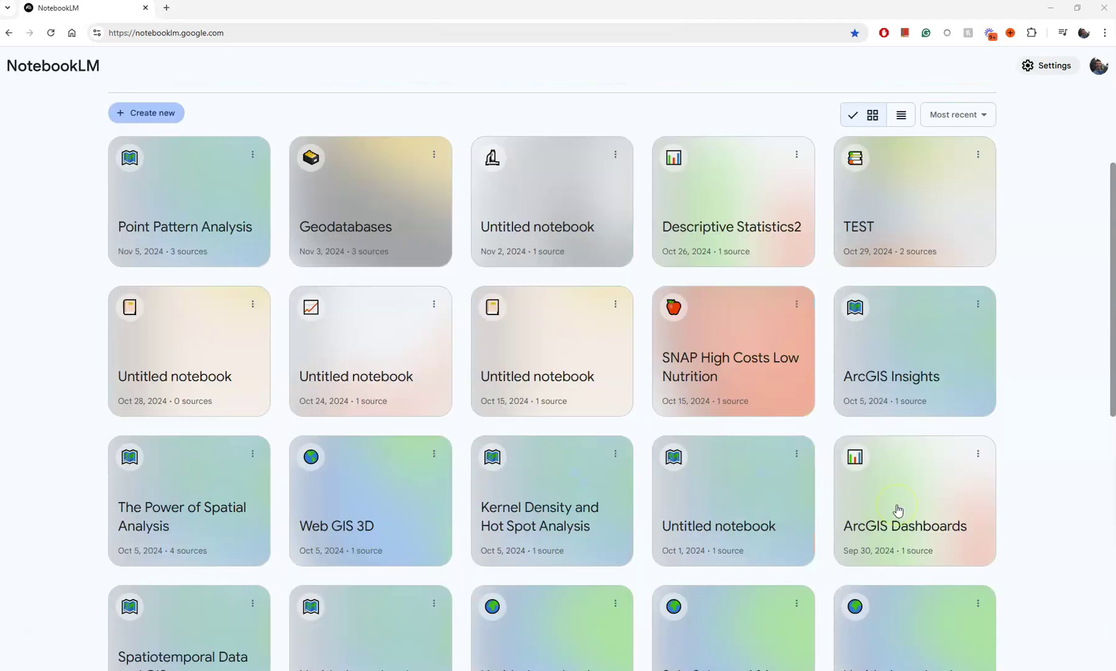
scroll(898, 510, up, 3)
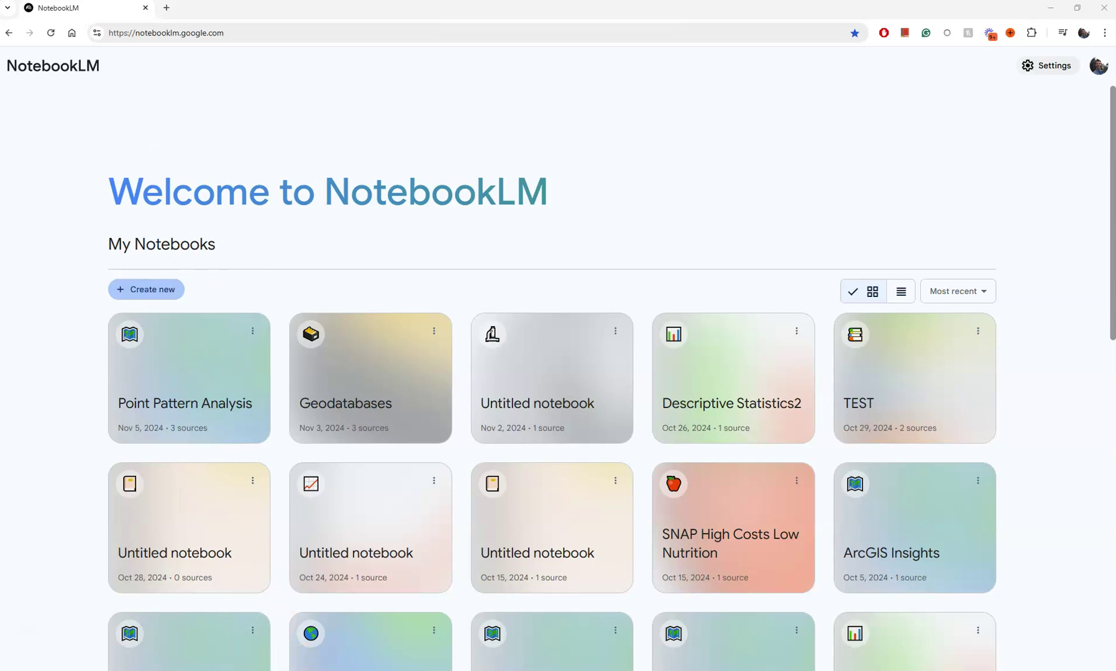
click(581, 660)
click(158, 296)
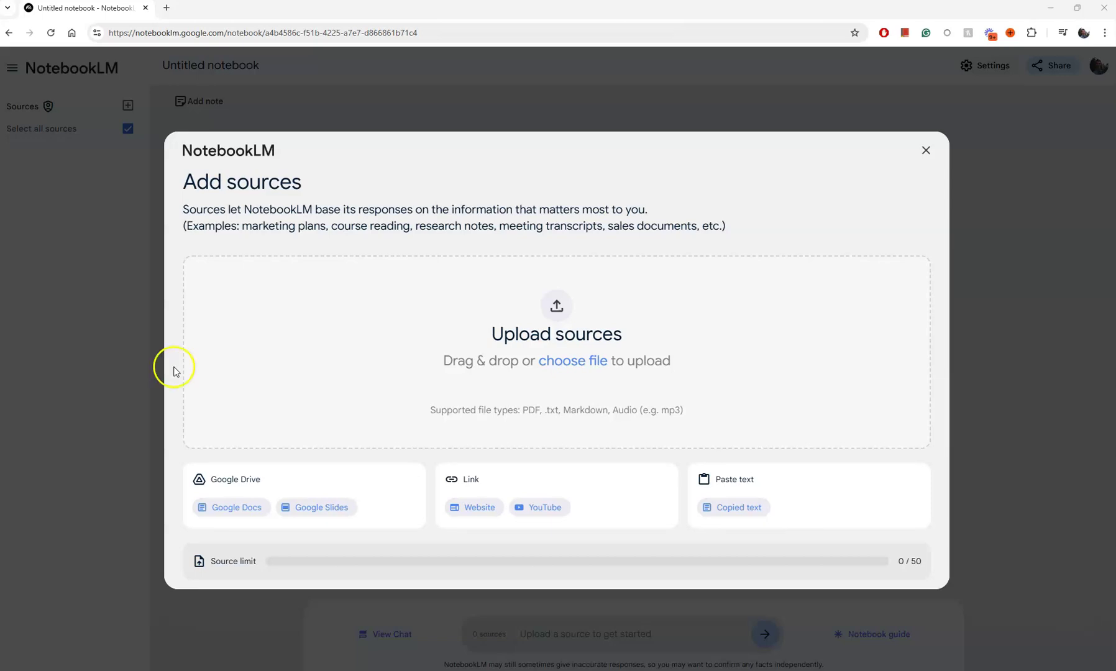
Add the Capital Group population-decline article URL as a website source.
click(485, 515)
click(361, 299)
text(https://www.capitalgroup.com/advisor/insights/articles/population-decline-upend-global-economy.html)
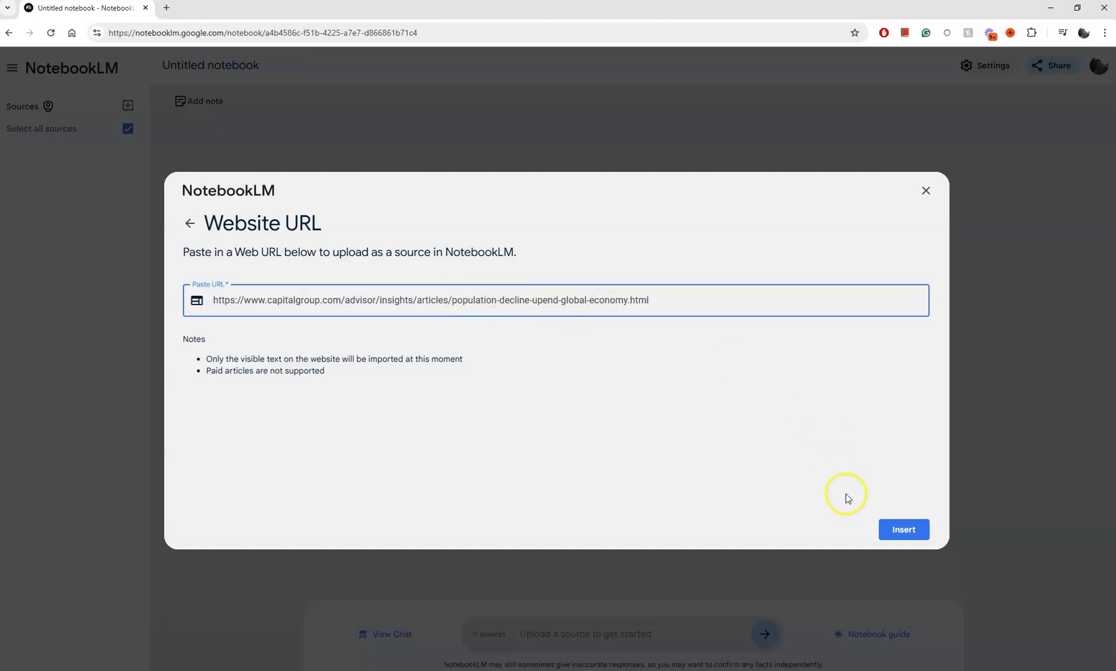
click(893, 528)
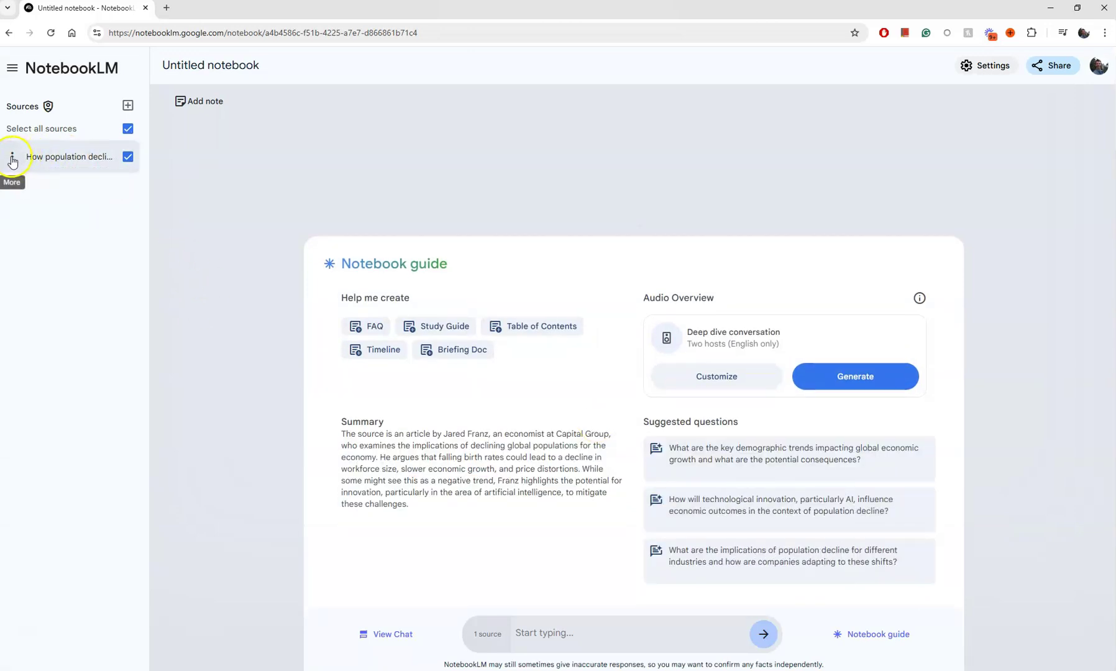
click(13, 158)
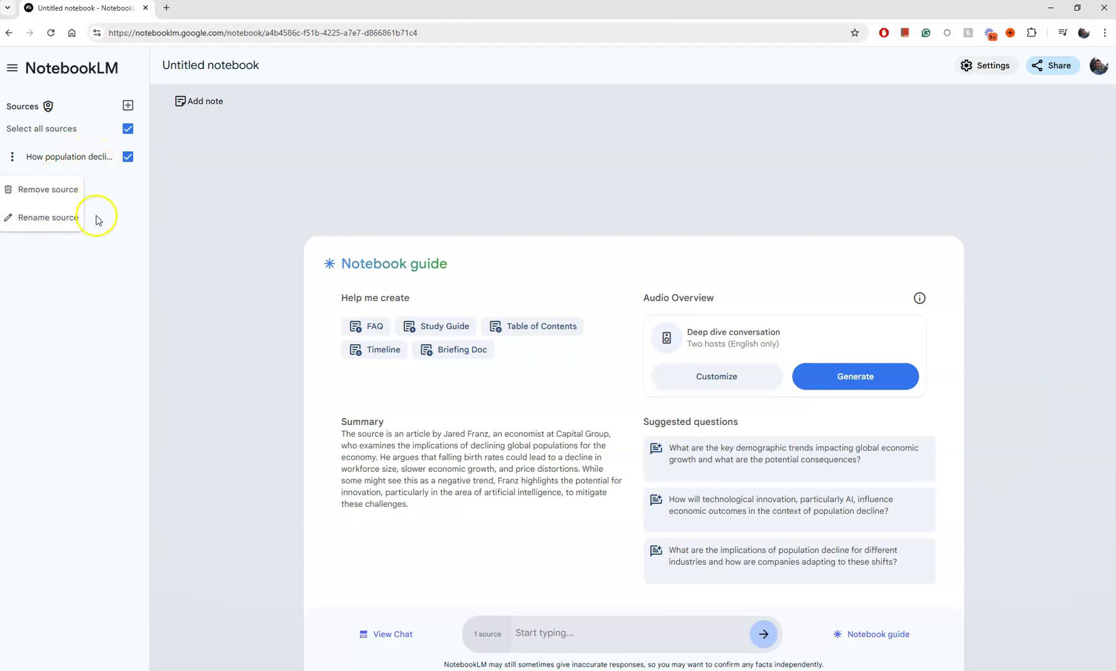
click(112, 239)
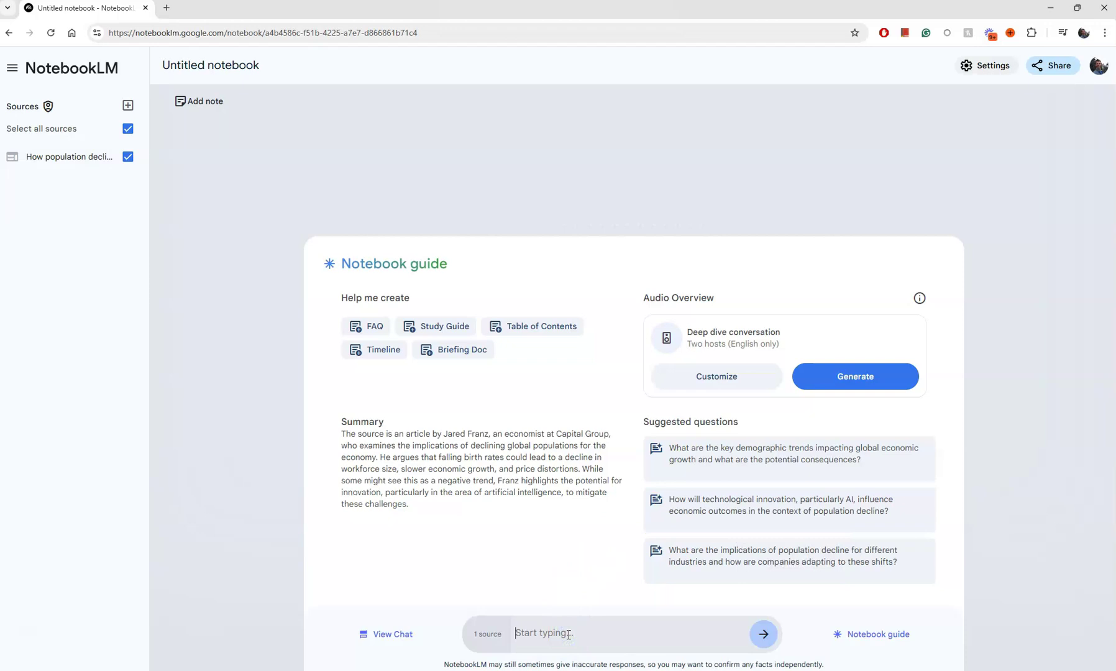
Ask the chat 'What are the key points?', then return to the notebook guide.
text(What are the key ppoint)
key(BackSpace)
key(BackSpace)
key(BackSpace)
key(BackSpace)
key(BackSpace)
text(oints?)
click(764, 634)
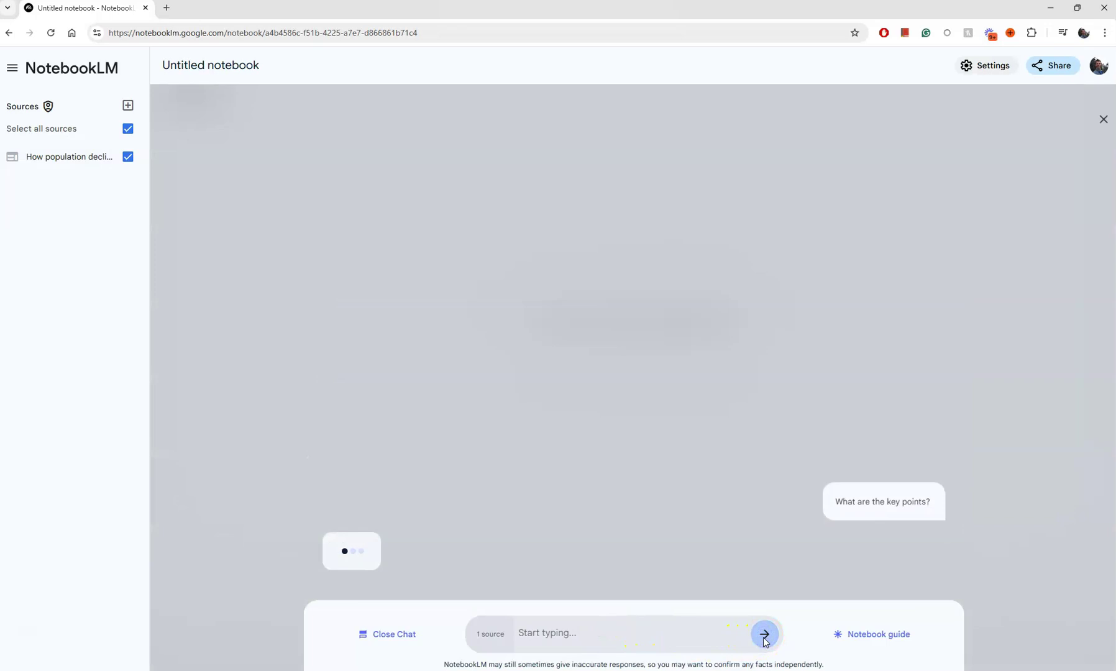
click(755, 641)
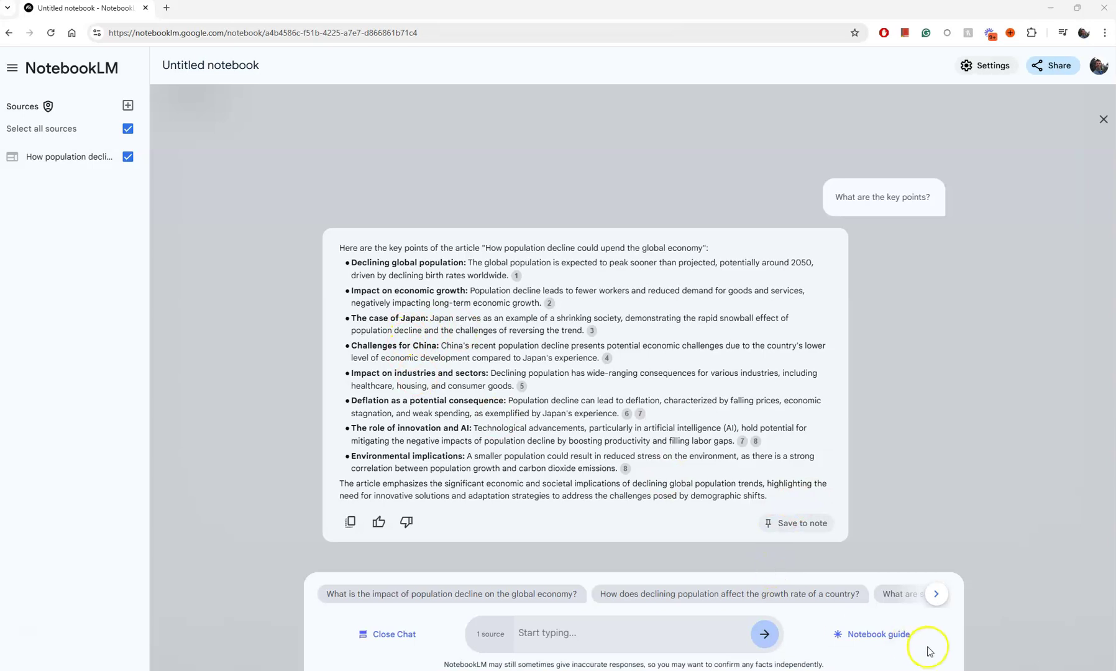
click(876, 641)
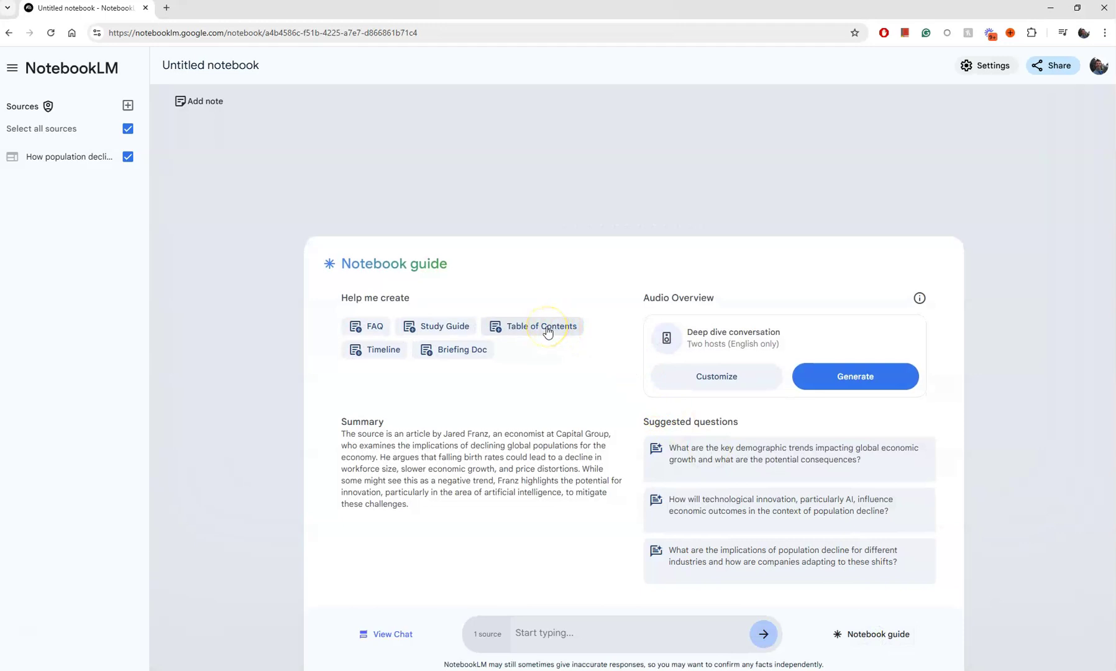
Generate a saved Briefing Doc note and rename the notebook 'Japan's Decline in Births'.
click(457, 352)
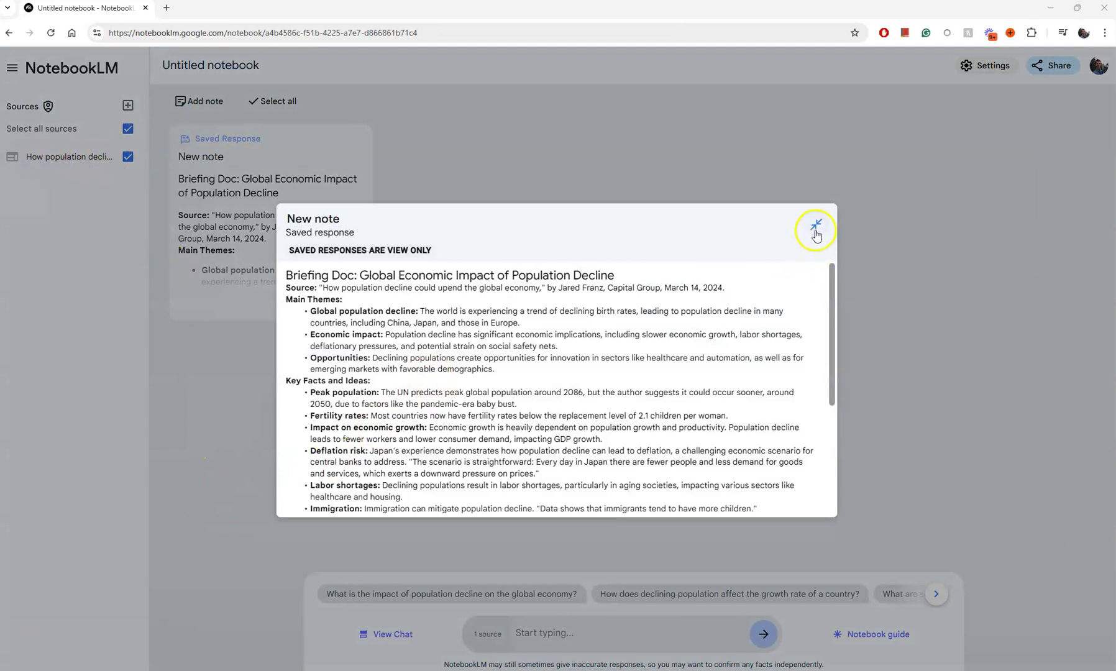
click(946, 257)
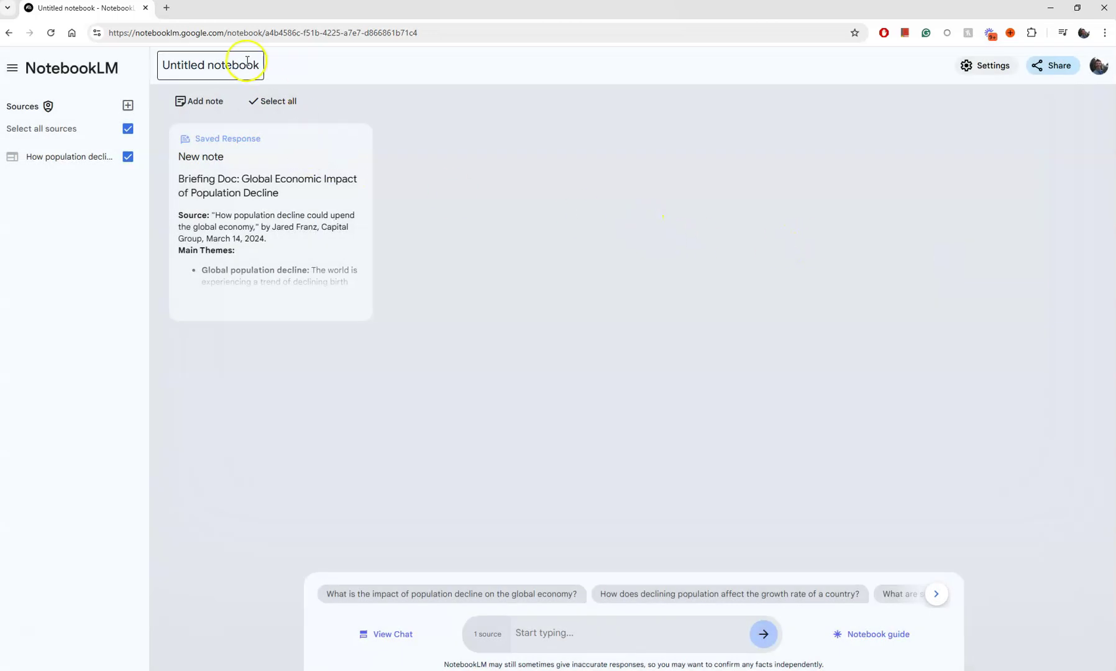
drag(256, 63, 164, 70)
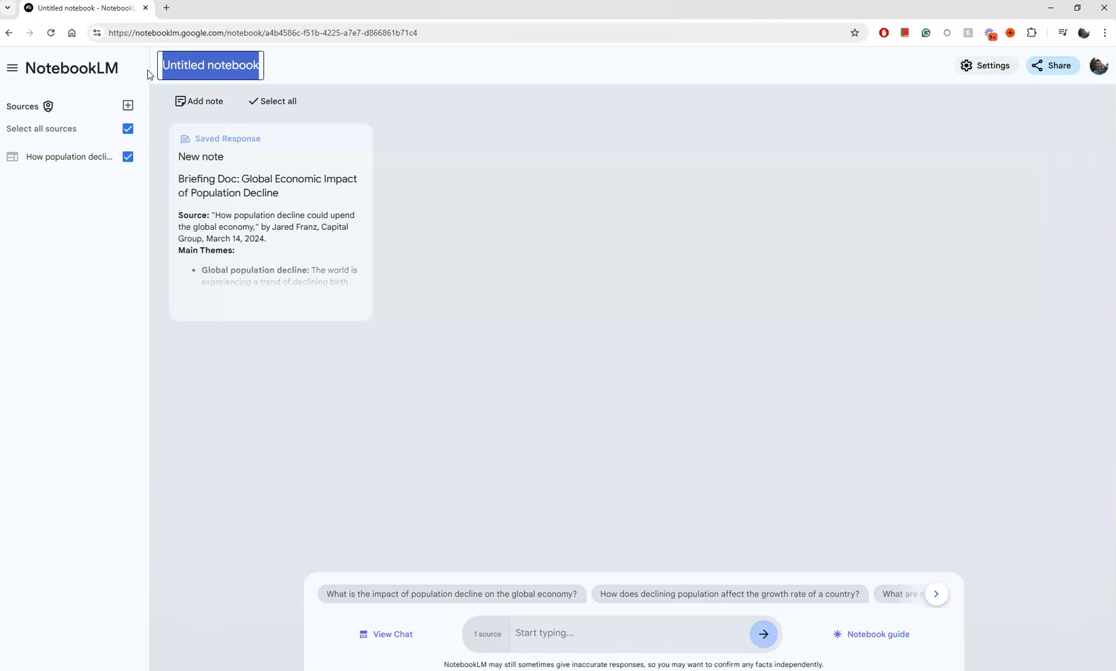
key(End)
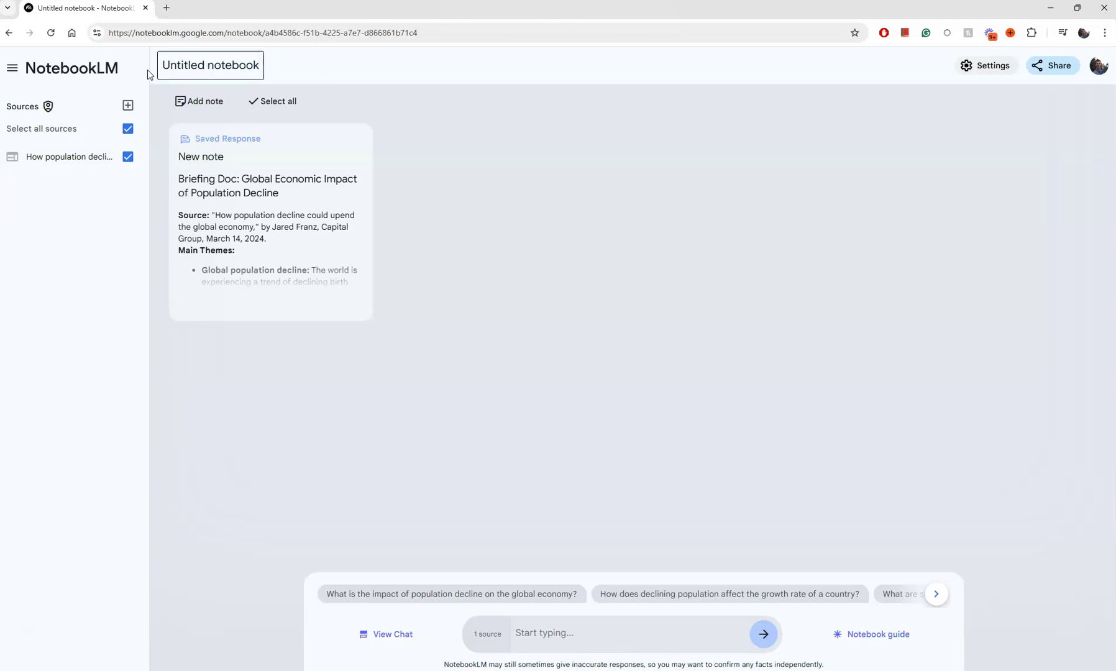
key(alt+Tab)
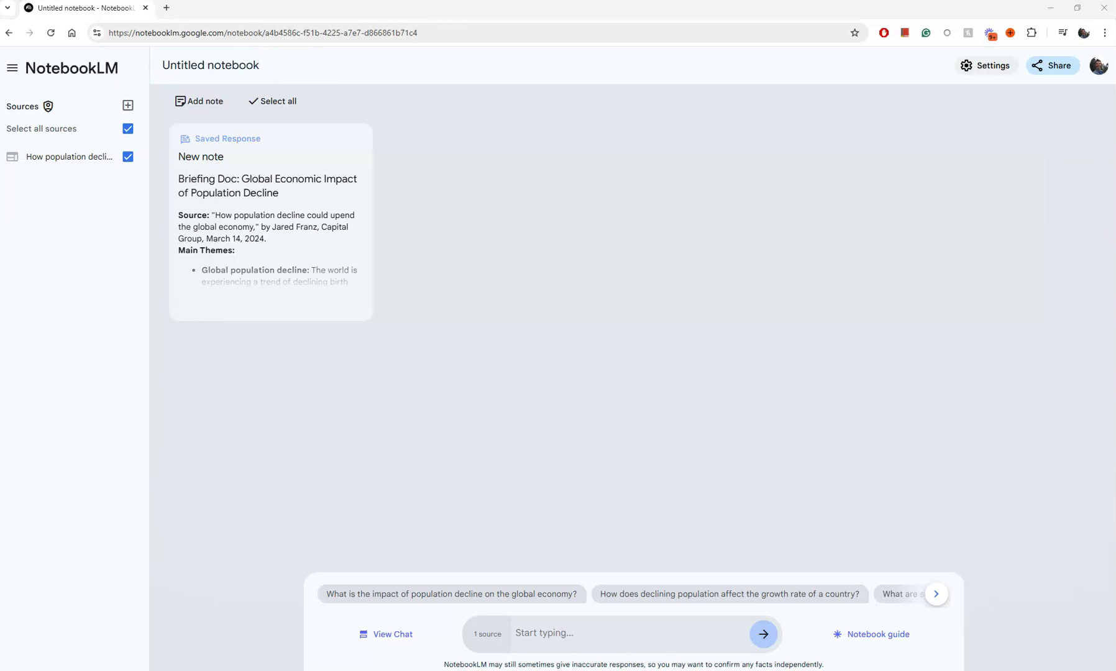
click(246, 65)
click(256, 67)
drag(256, 67, 136, 68)
text(Japan’s Decline in Births)
click(386, 67)
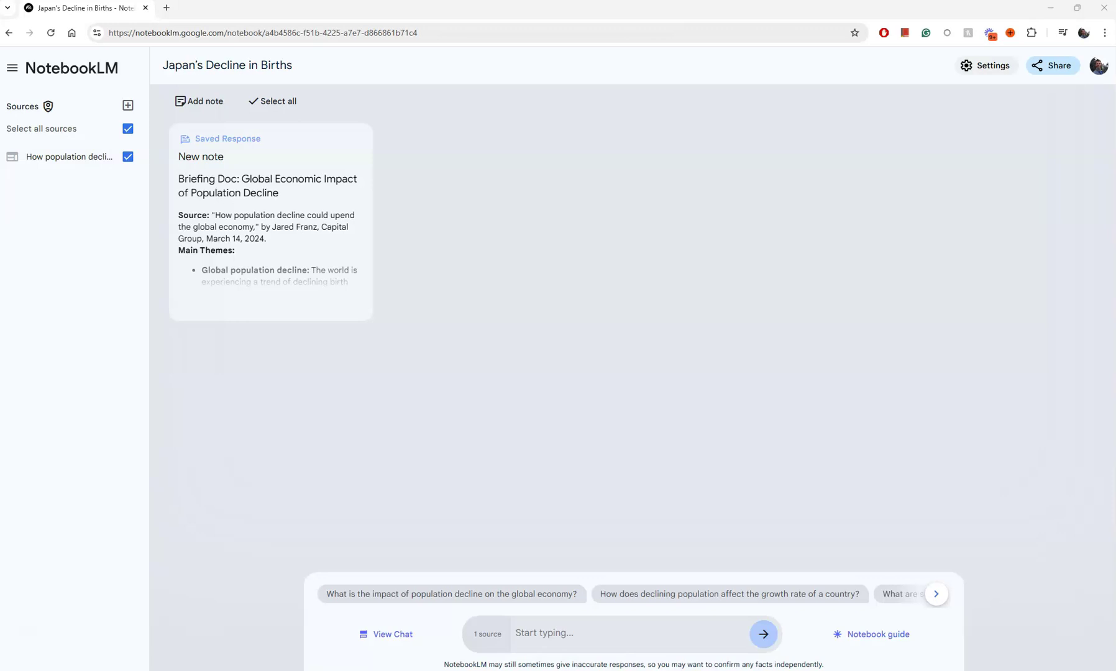
Add the East Asia Forum article 'Combating depopulation in Japan' as a website source.
click(127, 109)
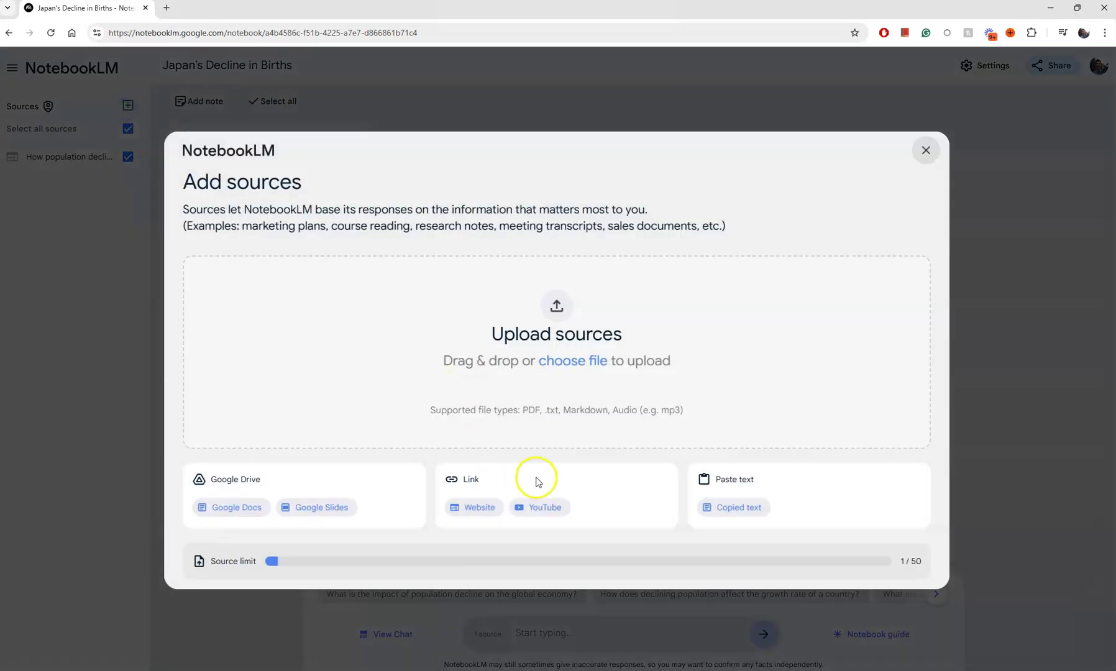
click(473, 509)
click(415, 299)
key(ctrl+v)
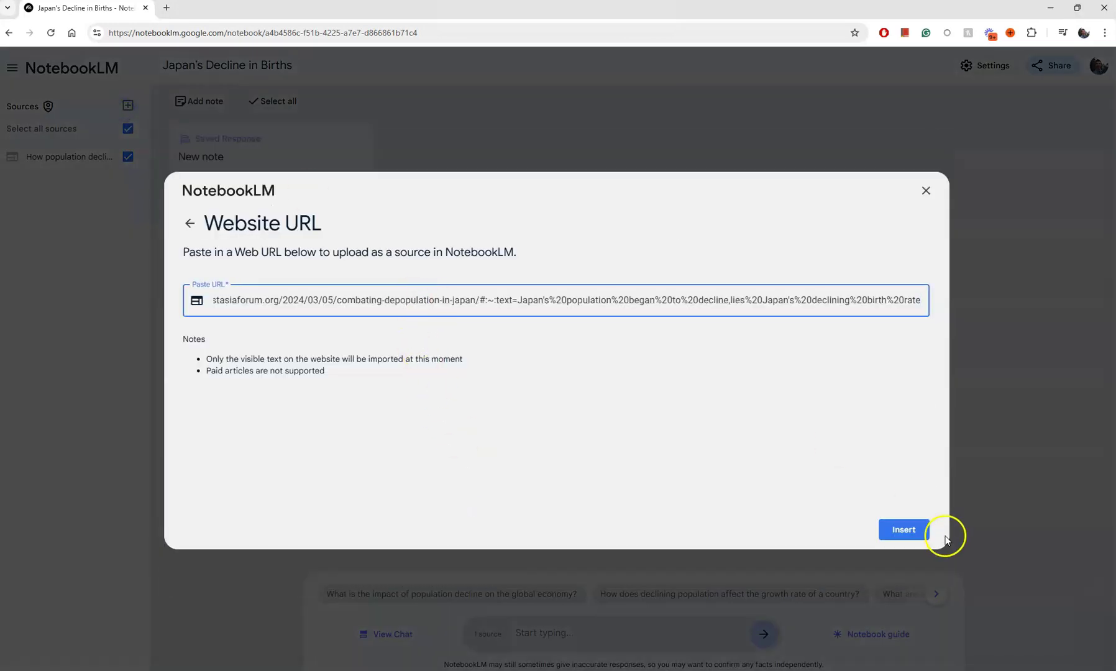
click(923, 543)
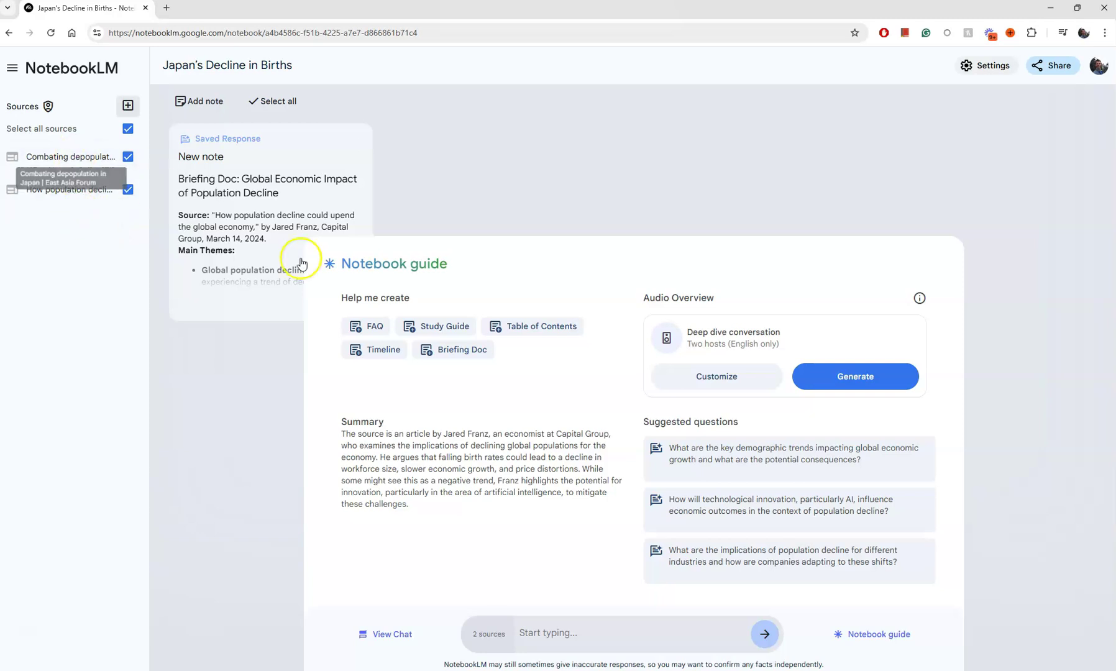
Review the Combating depopulation article's source guide, then close it.
click(86, 159)
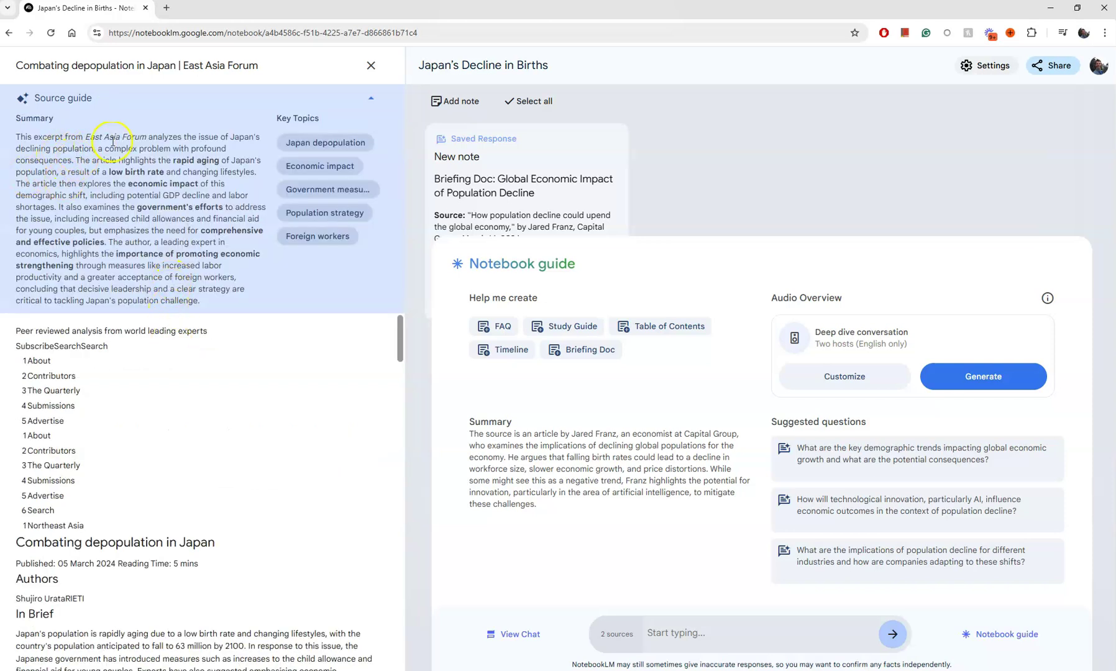
scroll(282, 452, down, 4)
scroll(283, 452, up, 4)
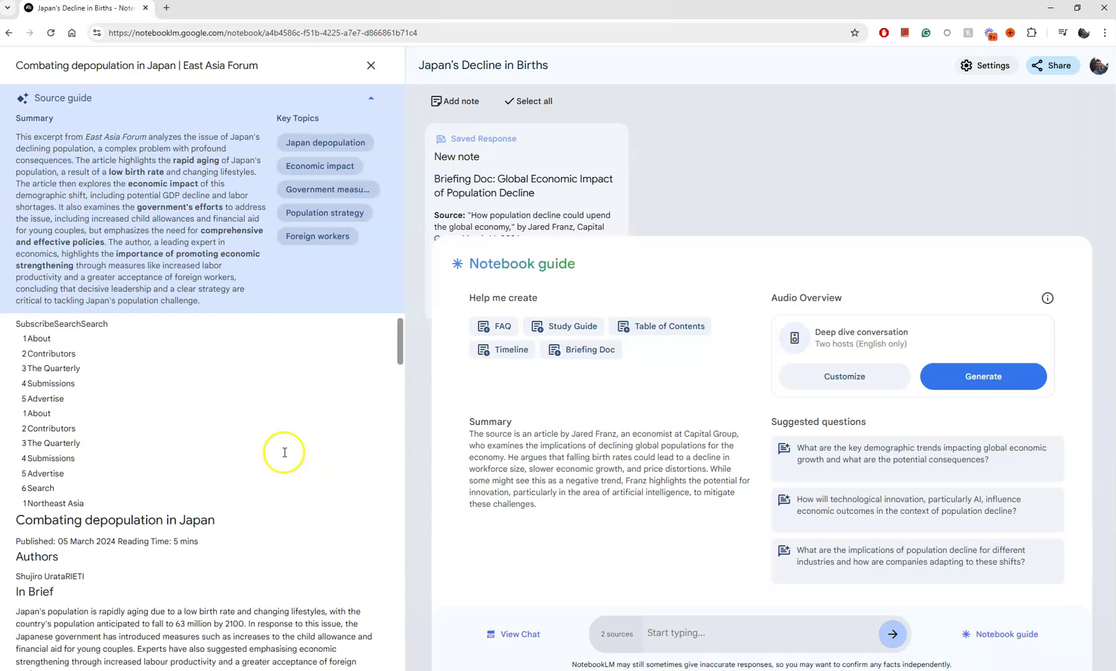
click(370, 67)
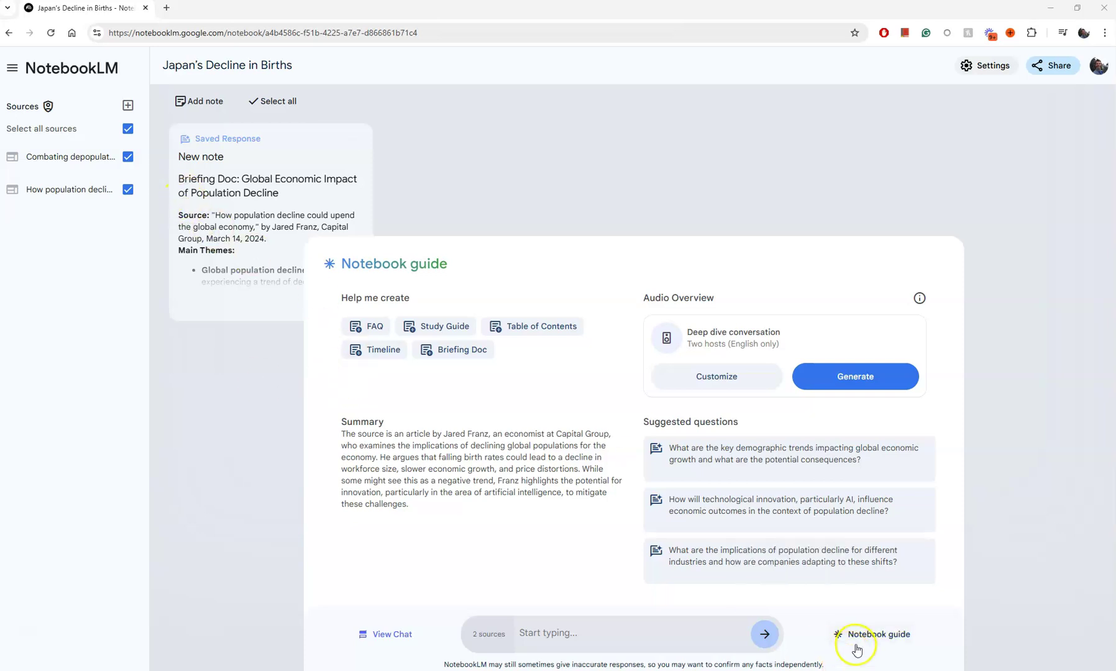
Add the YouTube video on Japan's population decline as a third source.
click(128, 106)
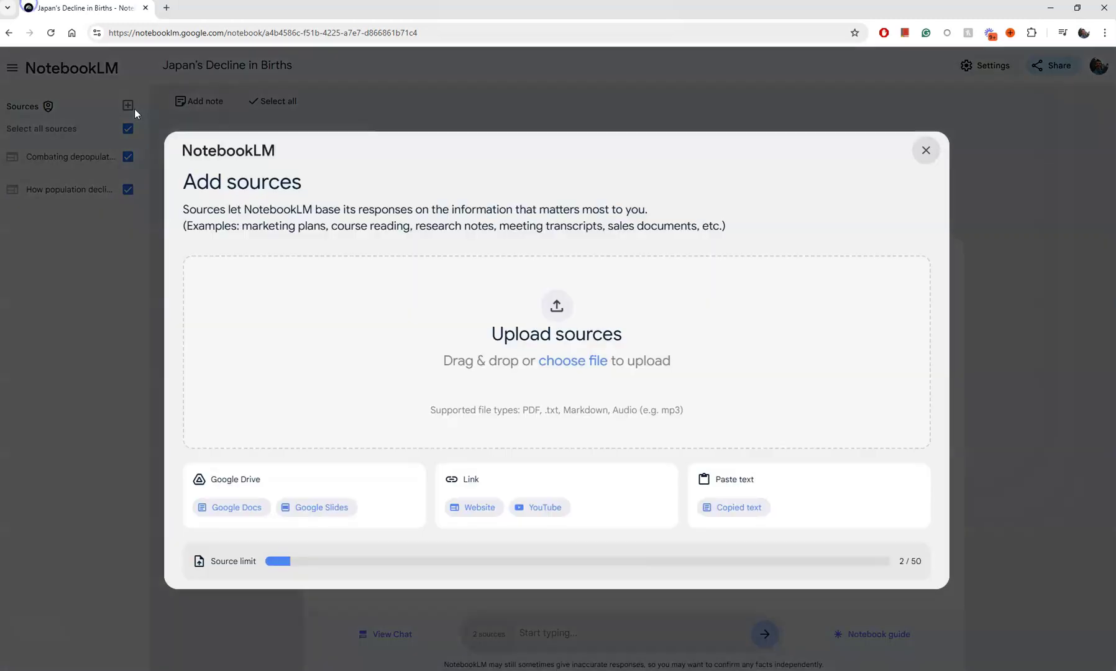
click(550, 507)
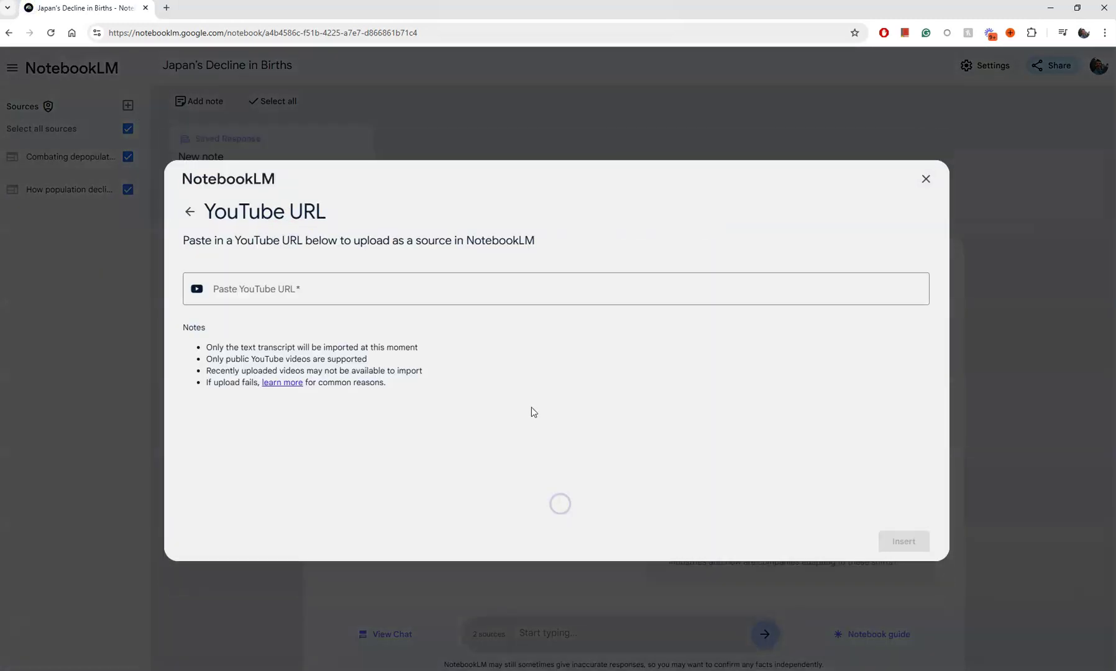
click(419, 286)
text(https://www.youtube.com/watch?v=PClix2B3d2I&ab_channel=CNA)
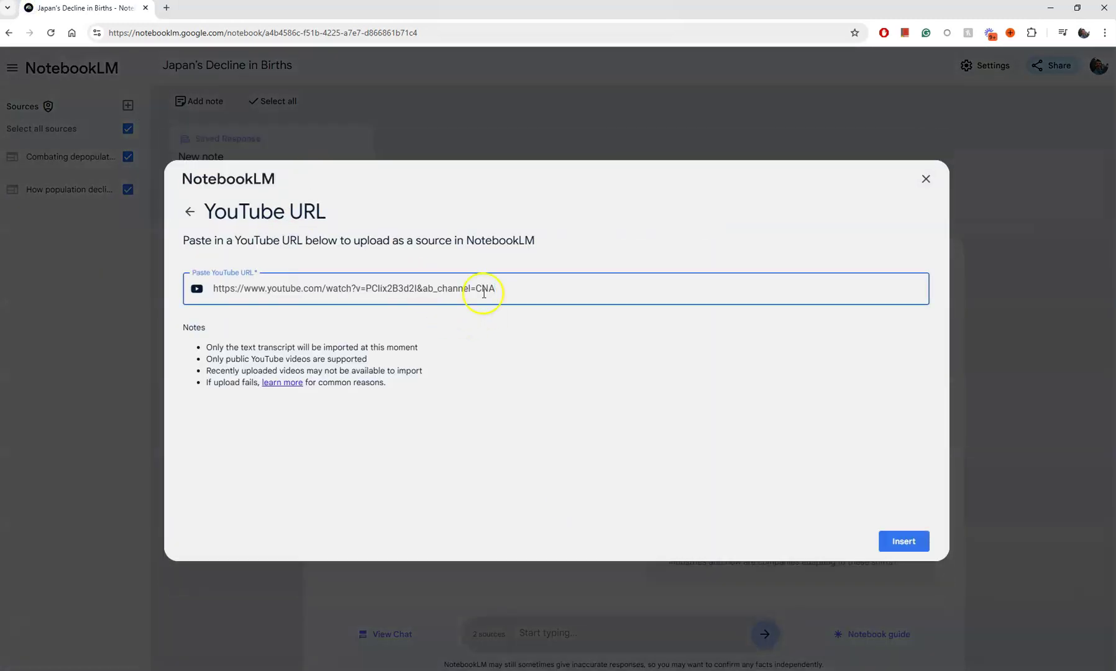
click(904, 540)
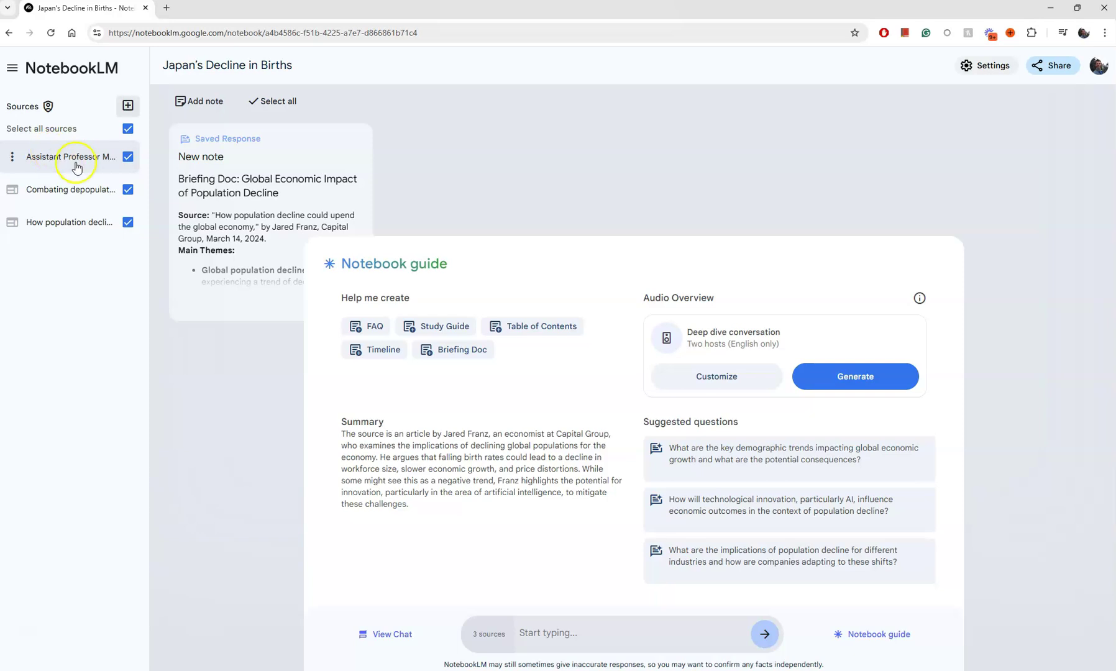
Deselect both article sources so chat uses only the video, and check its guide.
click(126, 192)
click(127, 221)
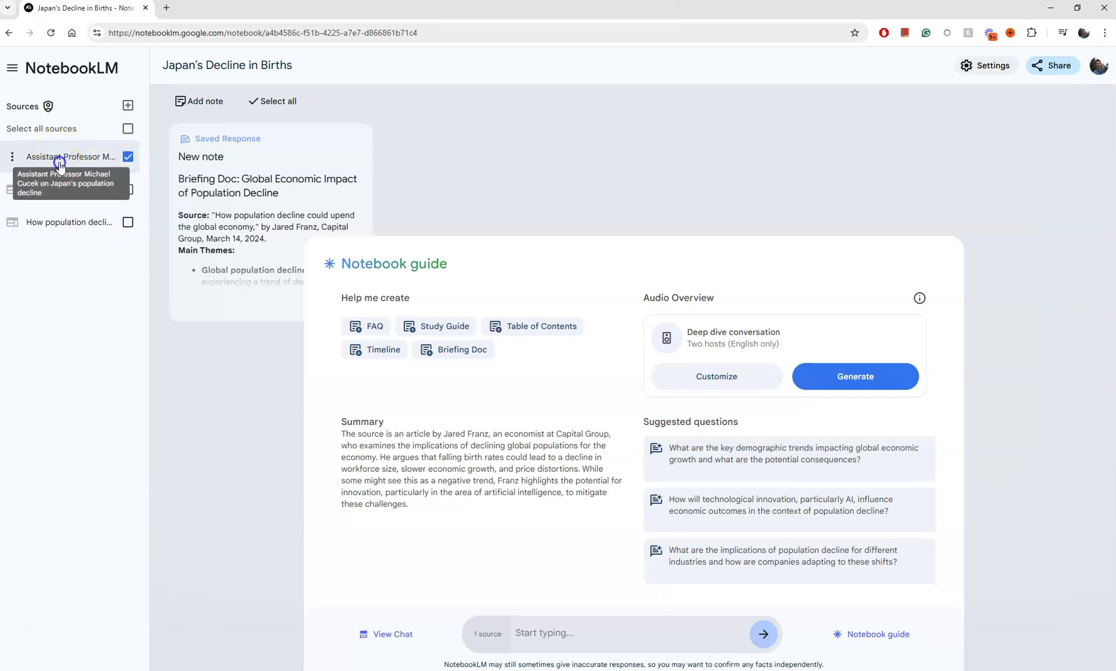
click(60, 162)
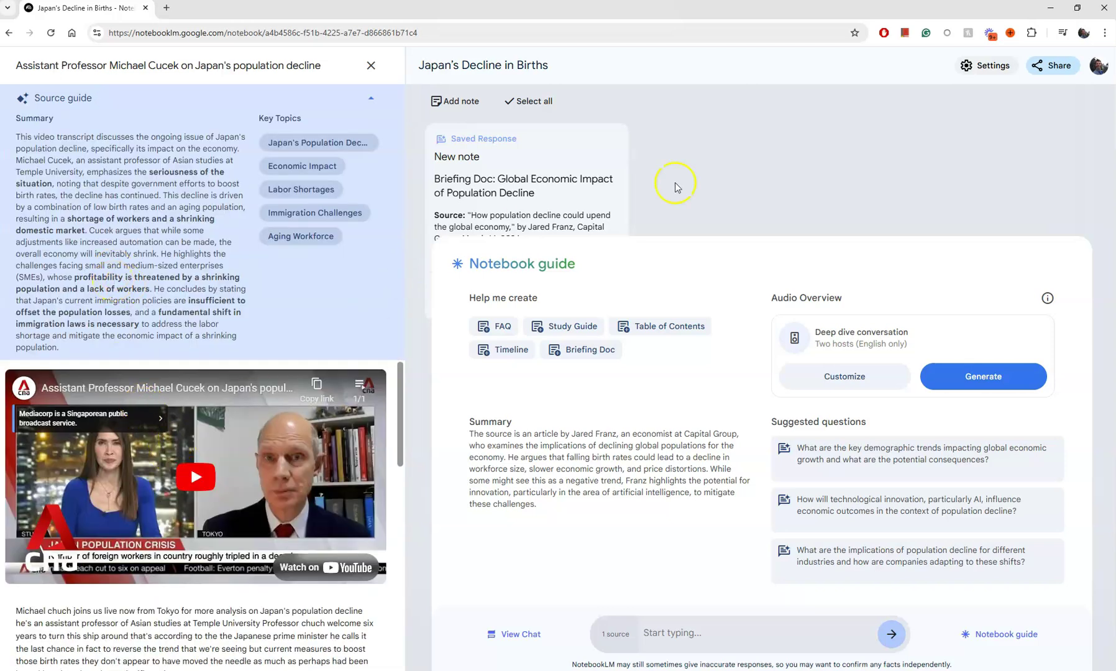
click(372, 66)
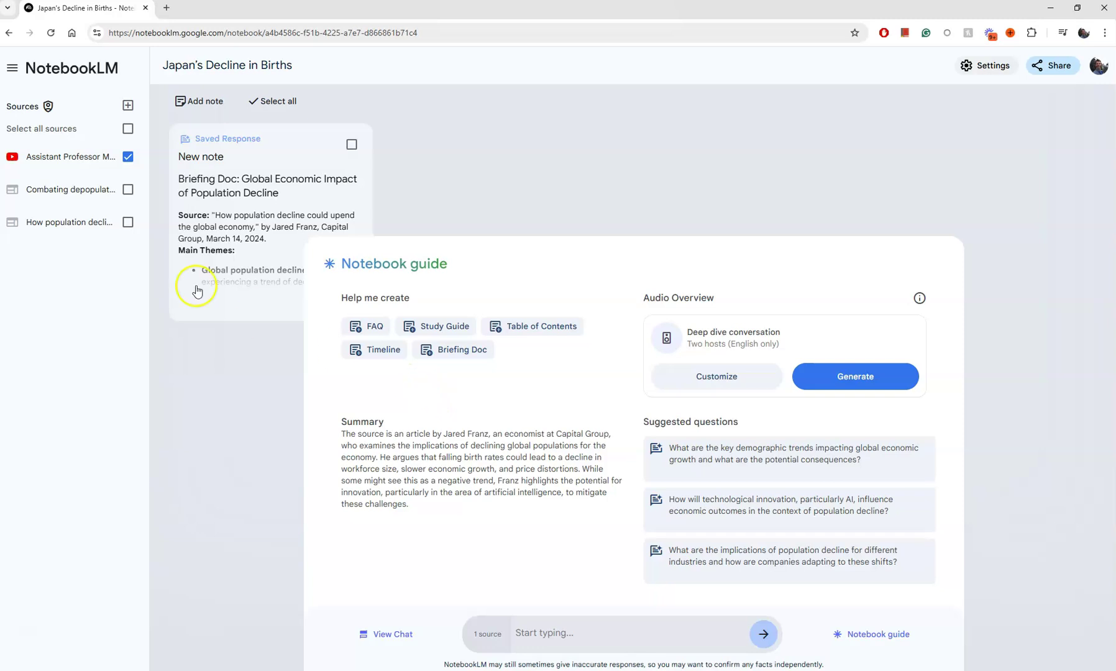
Add a blank written note and ask the chat 'What is japan's current birth rate?'.
click(200, 106)
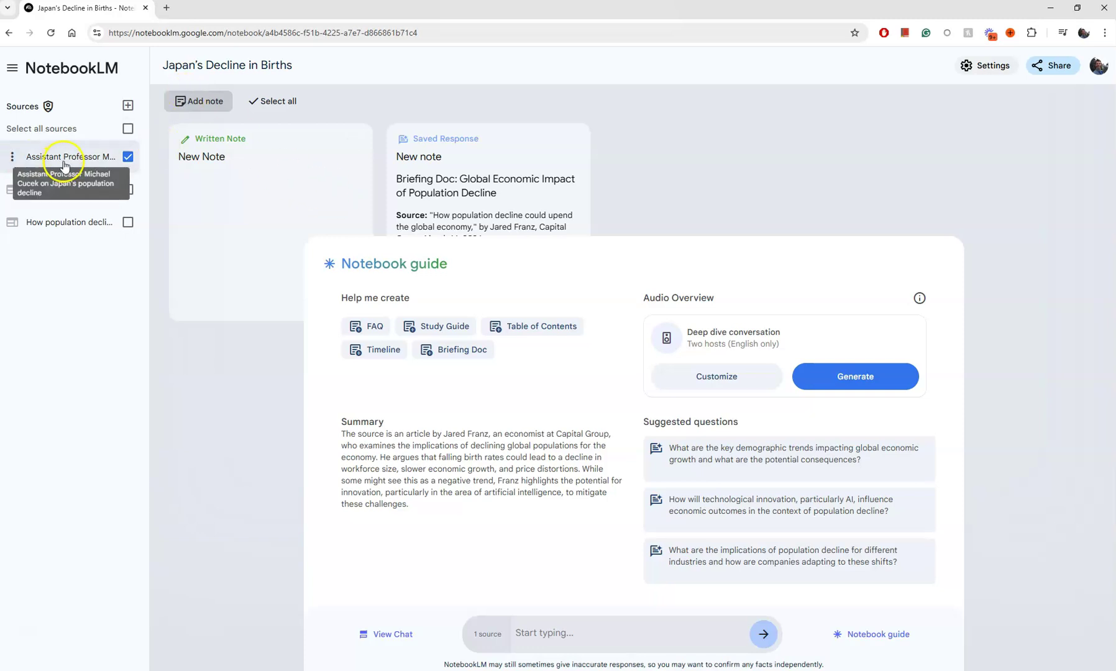
click(585, 632)
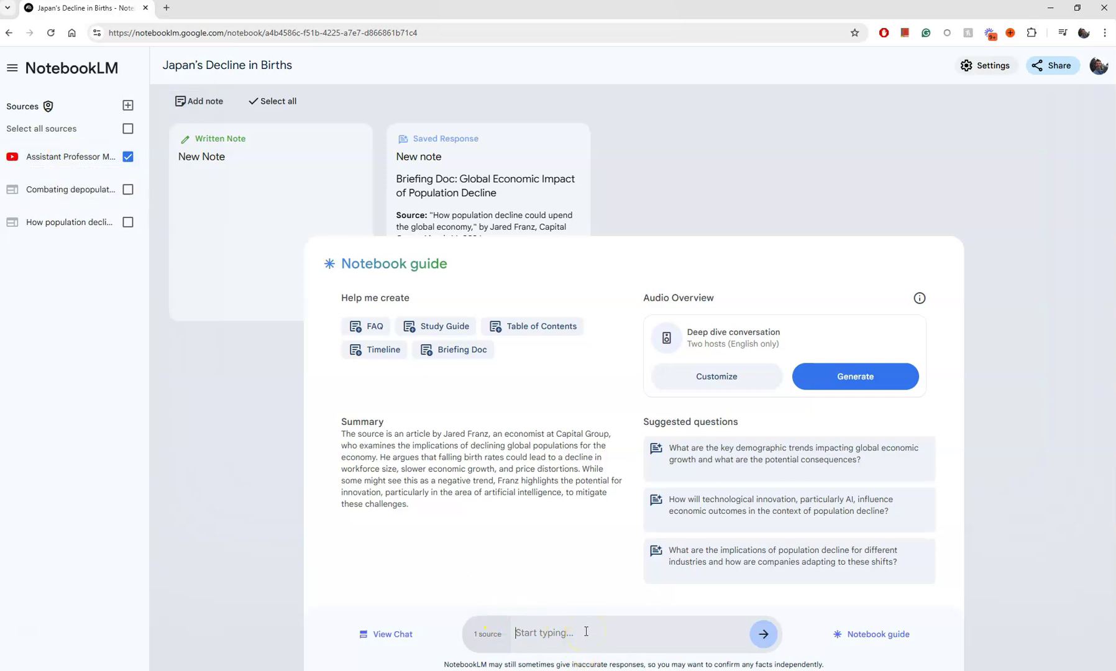
text(Wha)
click(764, 634)
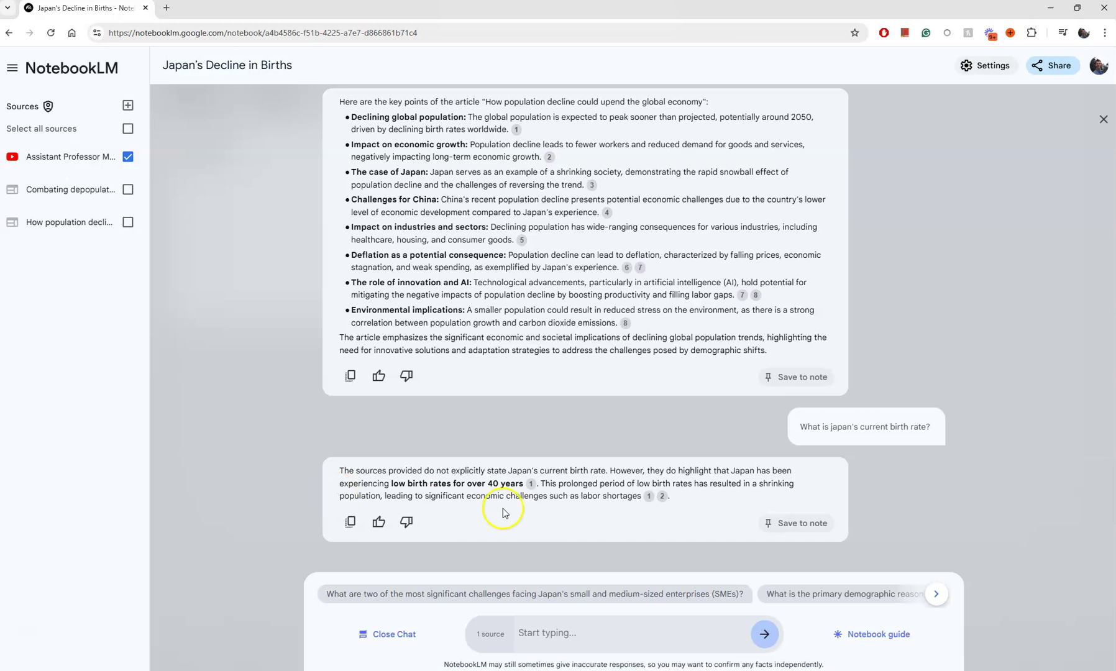
mouse_move(648, 497)
Generate the 'Japan's Demographic Crisis: A Study Guide' note with quiz and glossary, then collapse it.
click(874, 636)
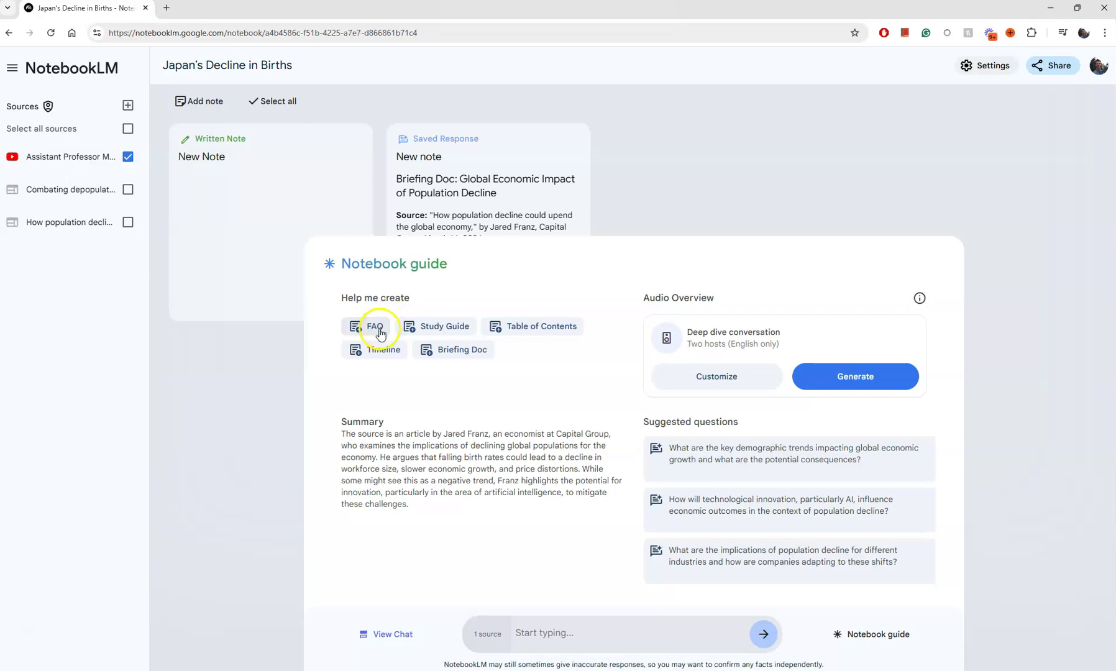
click(433, 334)
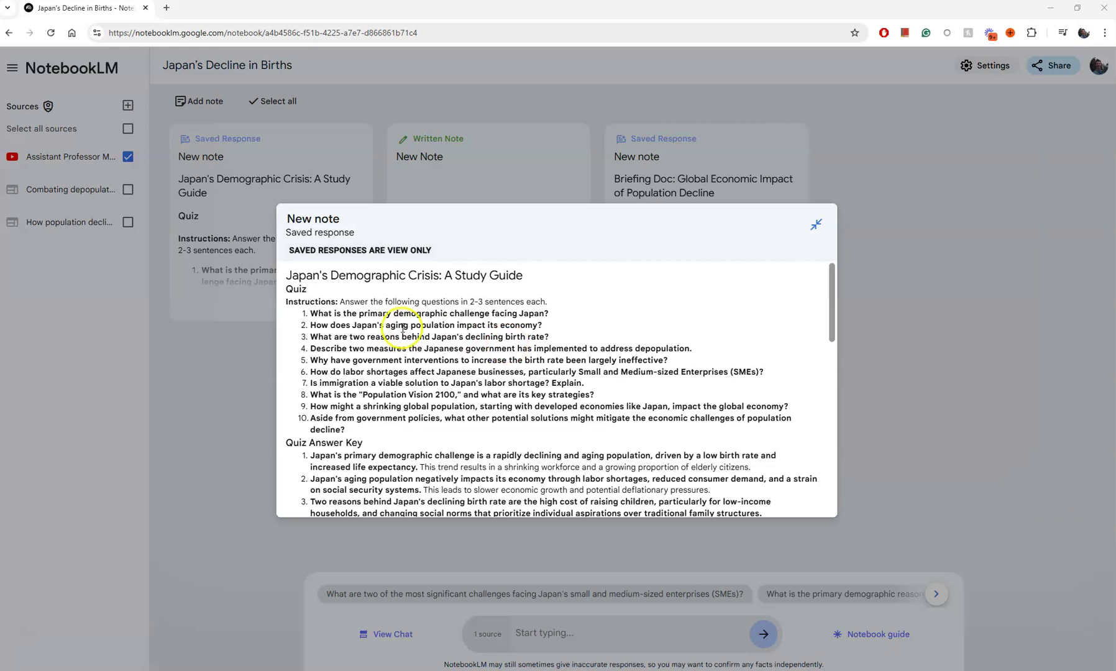
scroll(409, 305, down, 4)
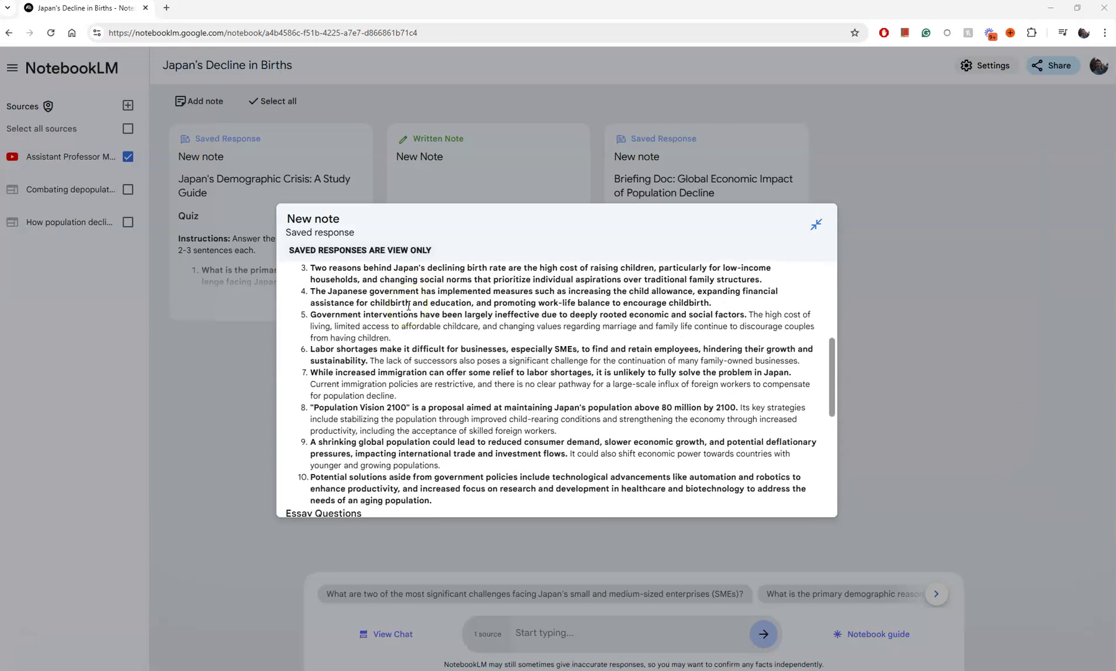
scroll(408, 305, down, 3)
scroll(410, 317, down, 5)
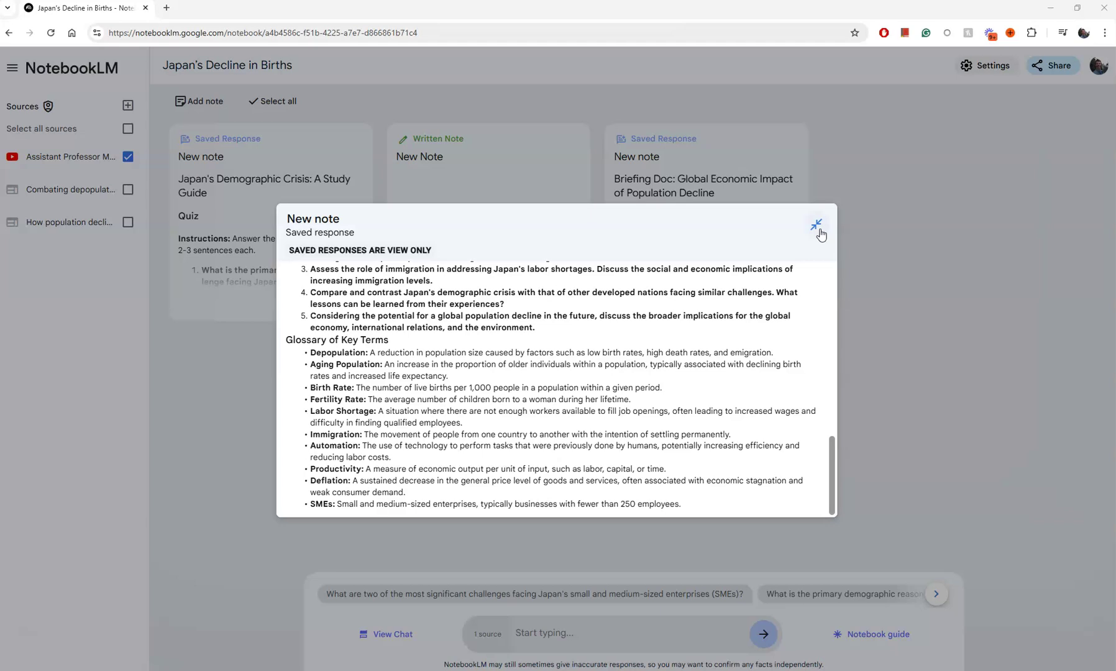
click(817, 225)
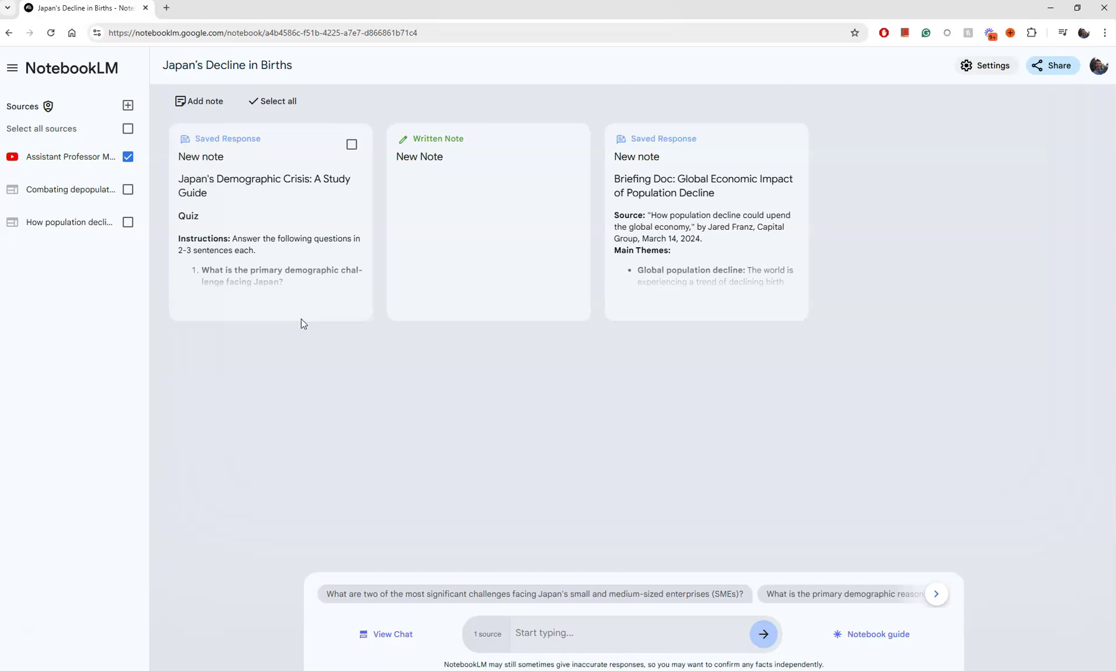
Paste instructions for the podcast hosts into the Customize Audio Overview box.
click(877, 637)
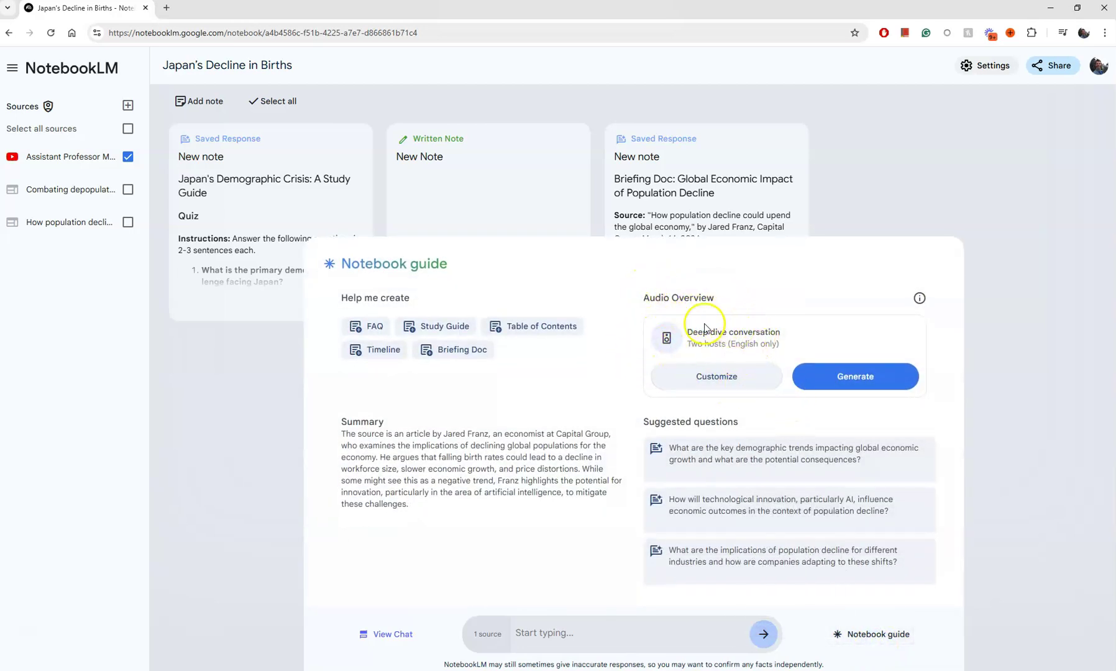
click(725, 383)
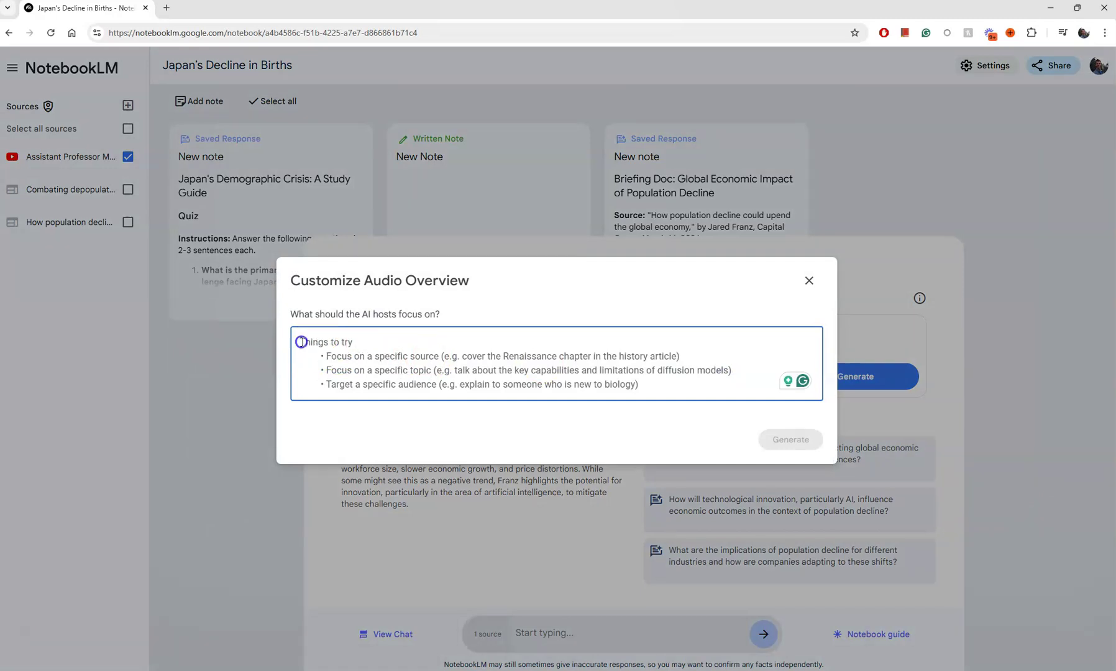
text(The podcast host are professional and a leading expert in demography, population, and statistics. When making references, they should be related to population decline, culture, and world regional geography. The target audience are people knowledgeable in demographers, population, and statistics.)
Correct the wording to demography, population, and statistics experts and append 'Focus on topics related to Japan.'.
click(382, 390)
mouse_move(363, 343)
click(364, 374)
mouse_move(422, 342)
click(423, 392)
mouse_move(471, 346)
click(479, 375)
mouse_move(536, 345)
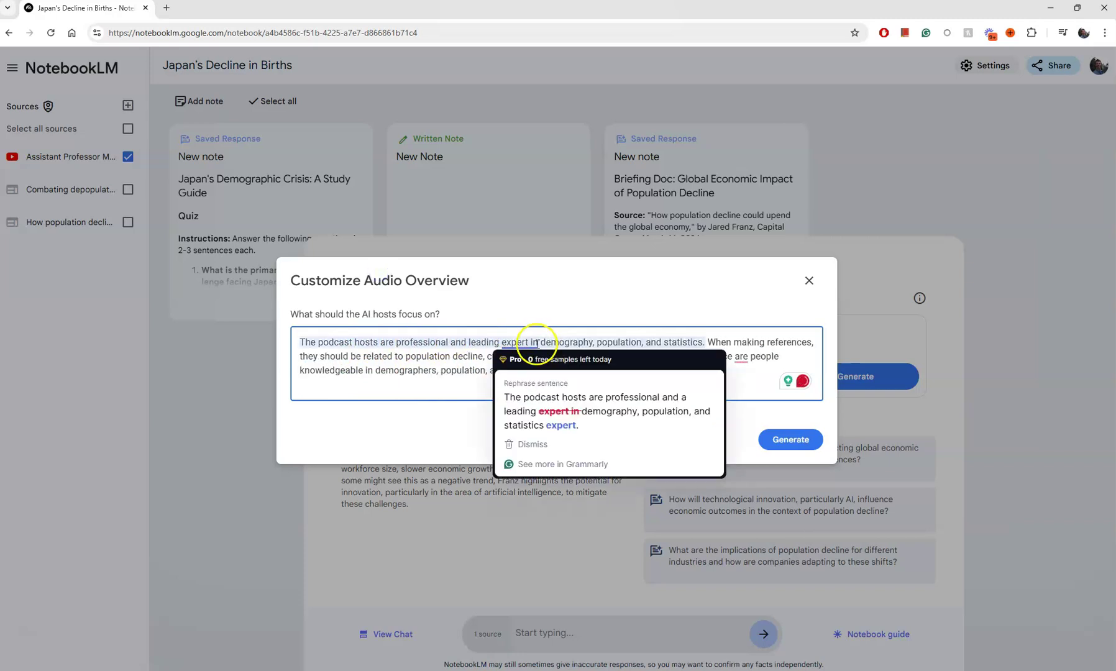
click(549, 414)
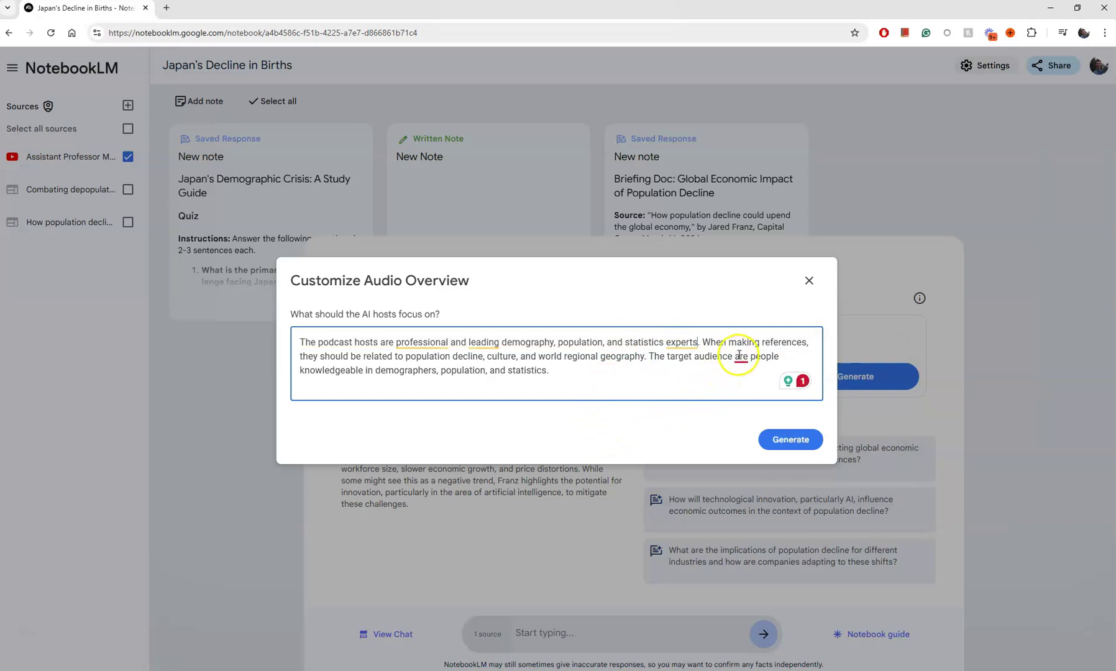
mouse_move(739, 356)
click(741, 383)
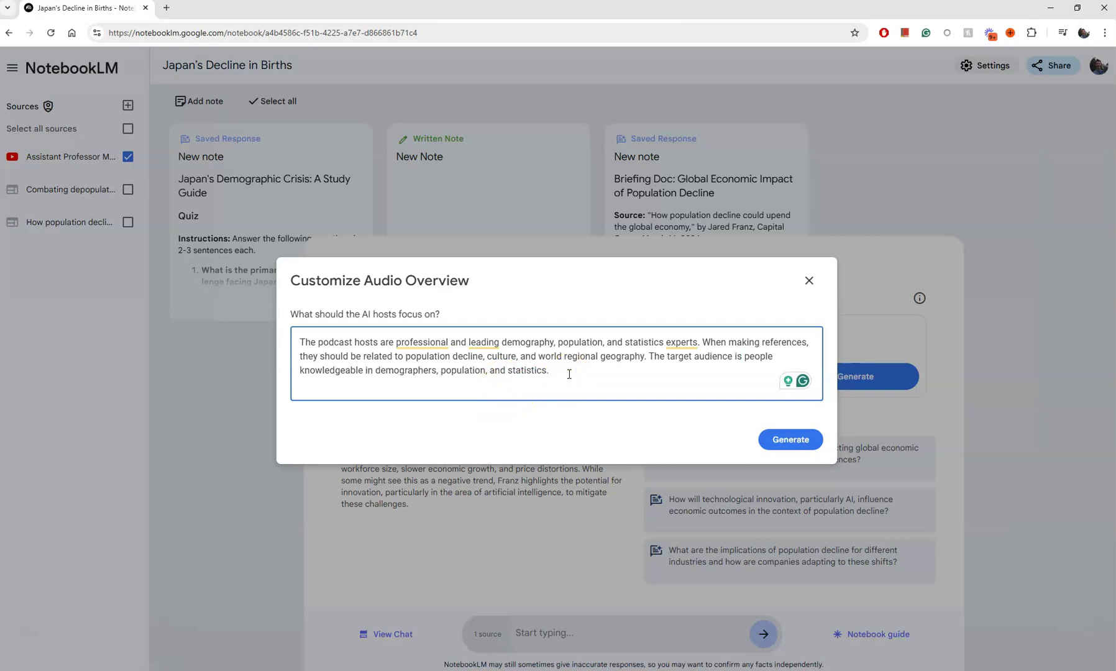
text(Focus on topics related to Japan.)
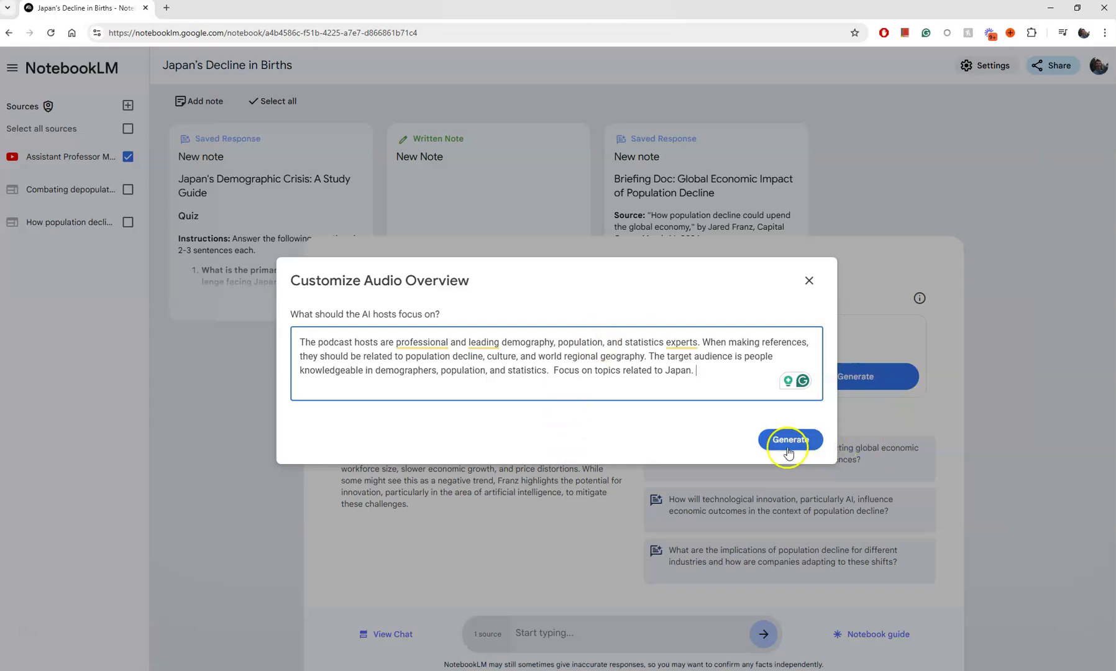
Generate the 21:42 customized audio overview, play it, and pause at 0:29.
click(788, 441)
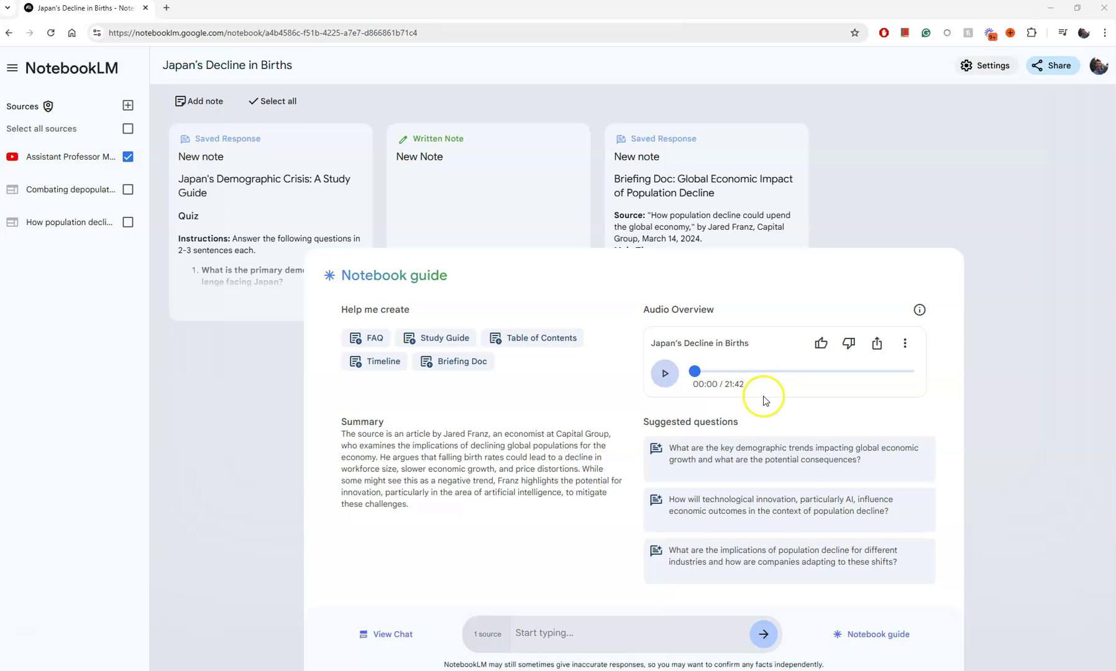
click(665, 374)
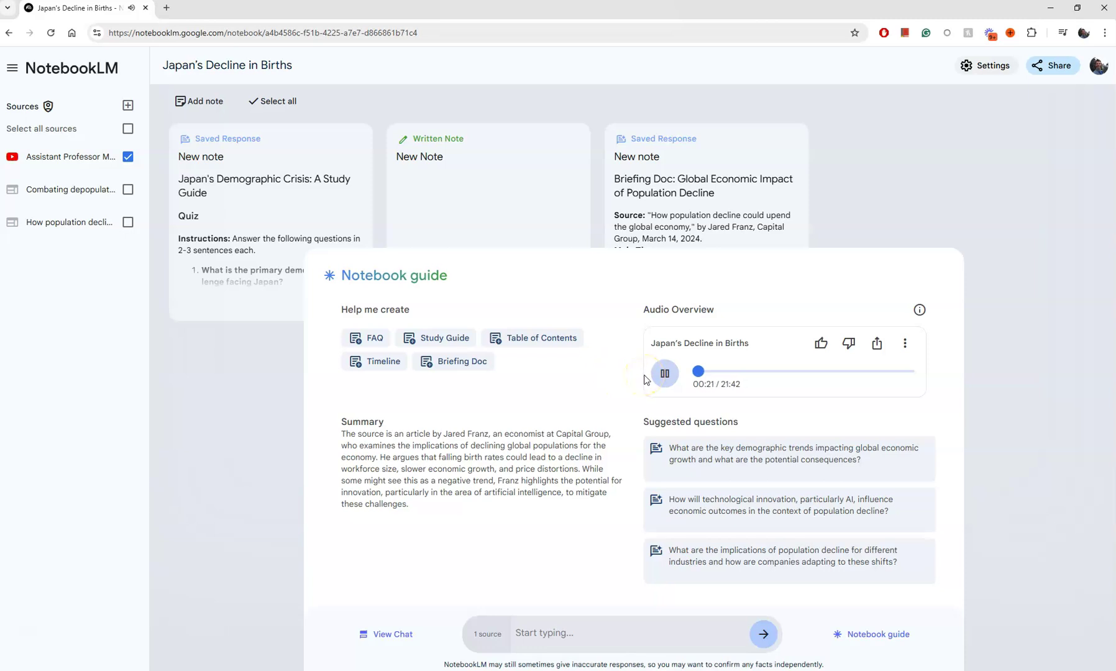
click(662, 375)
click(664, 374)
click(877, 343)
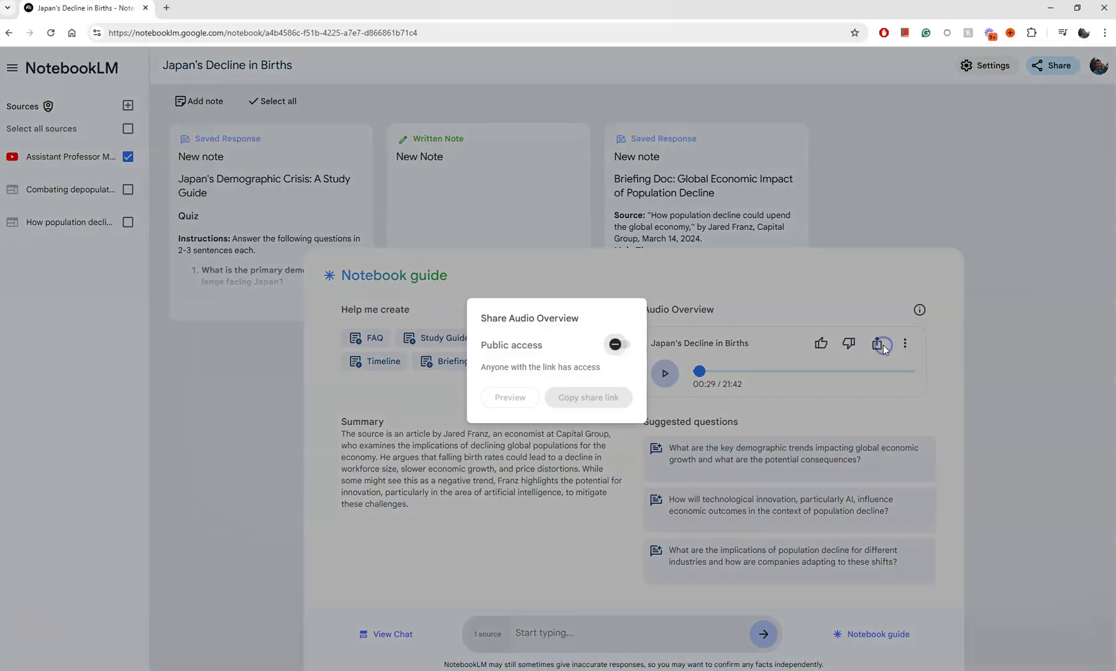
click(625, 349)
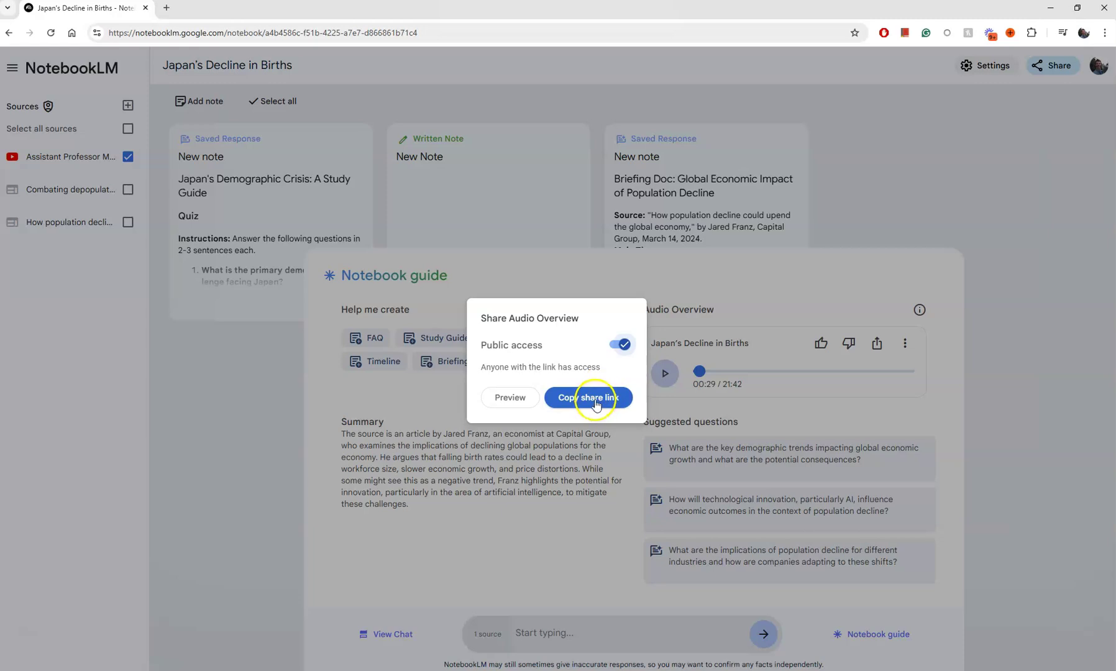
click(597, 403)
click(623, 344)
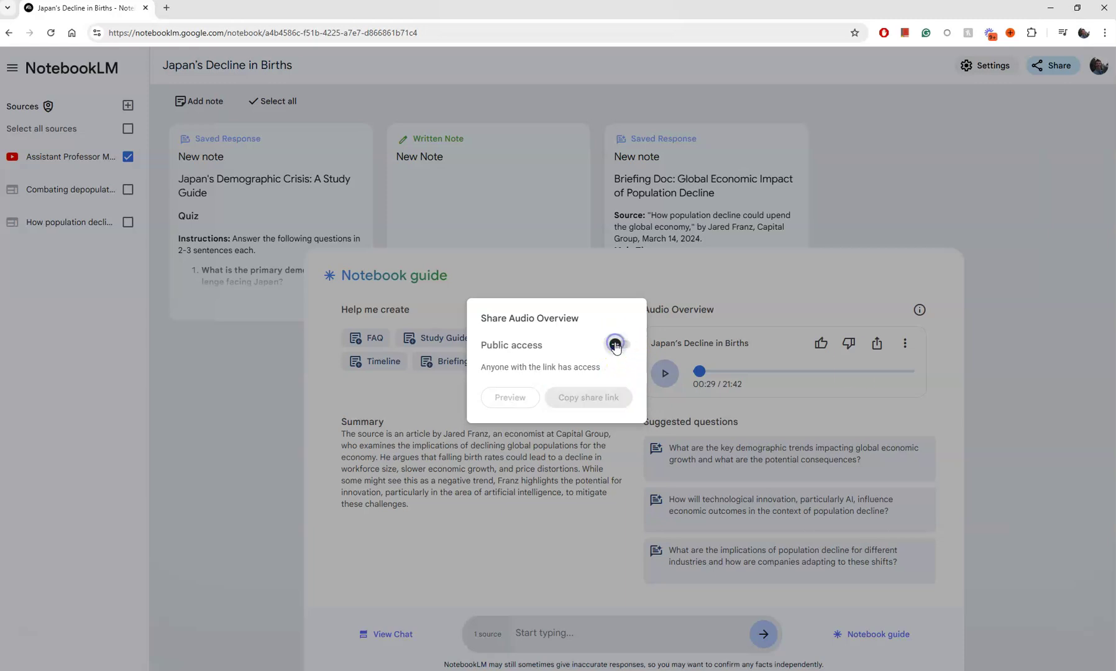
click(1027, 381)
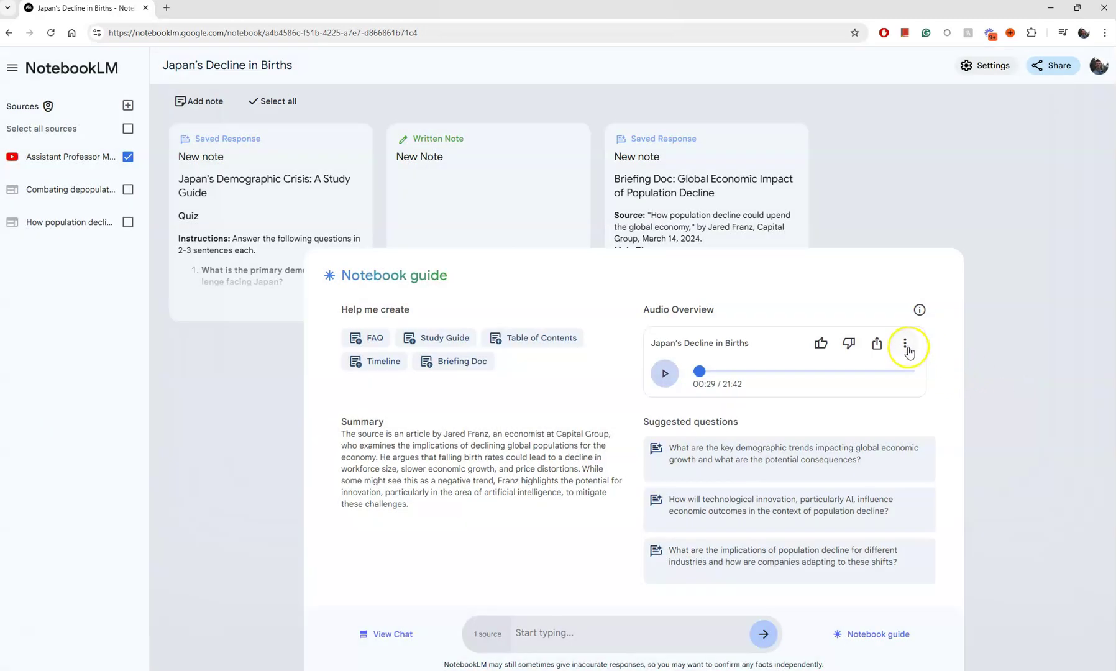
click(905, 343)
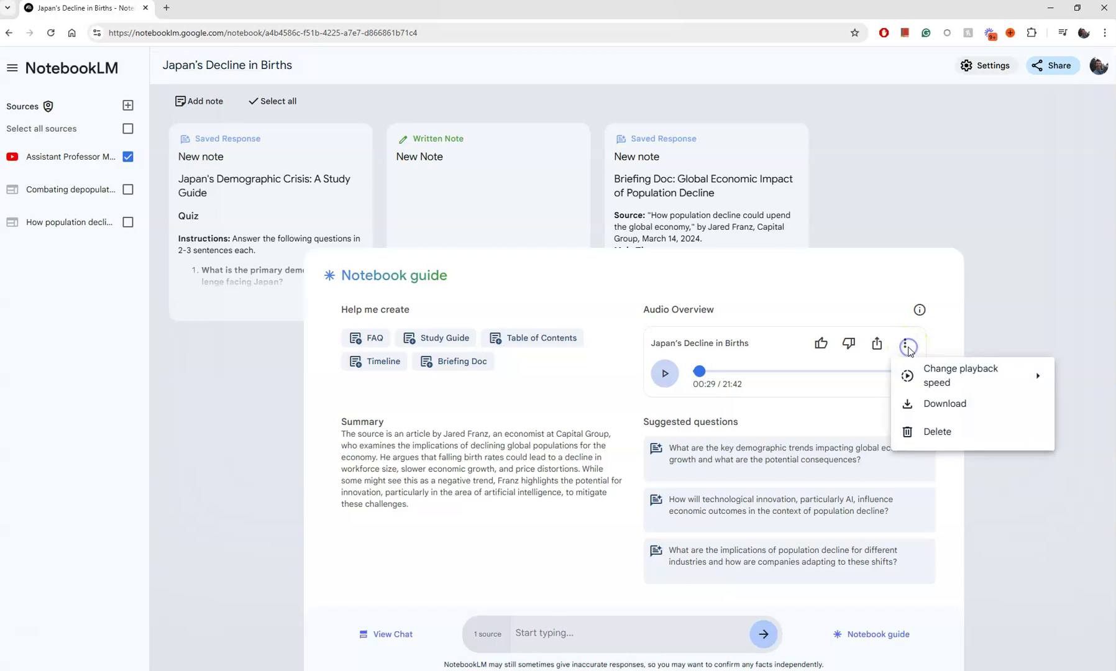
mouse_move(955, 372)
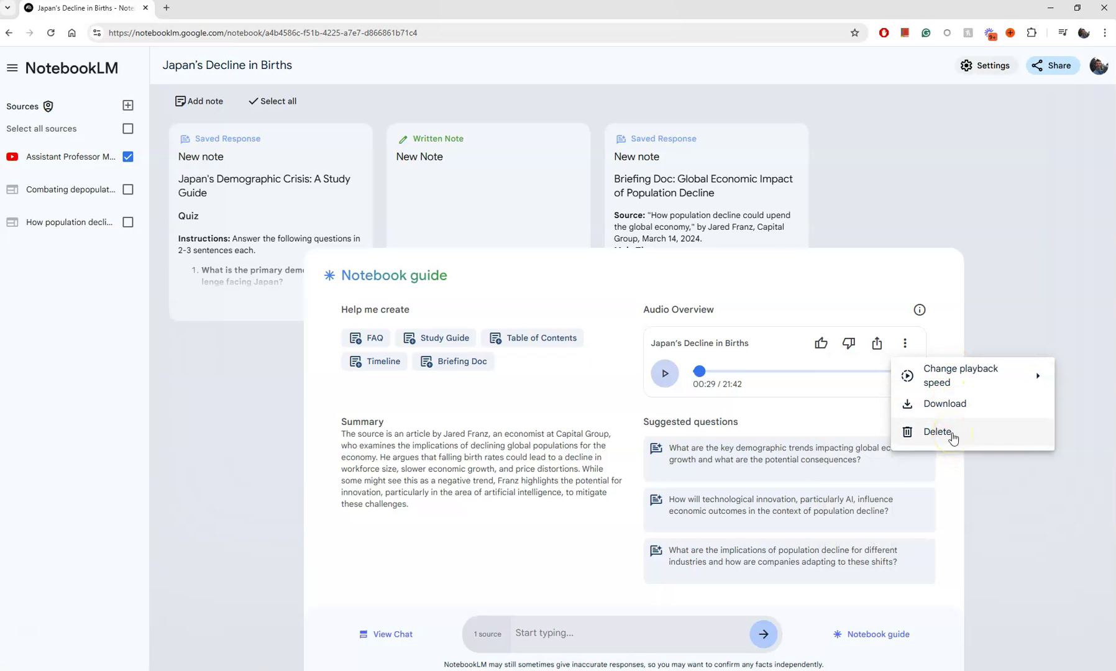
click(998, 317)
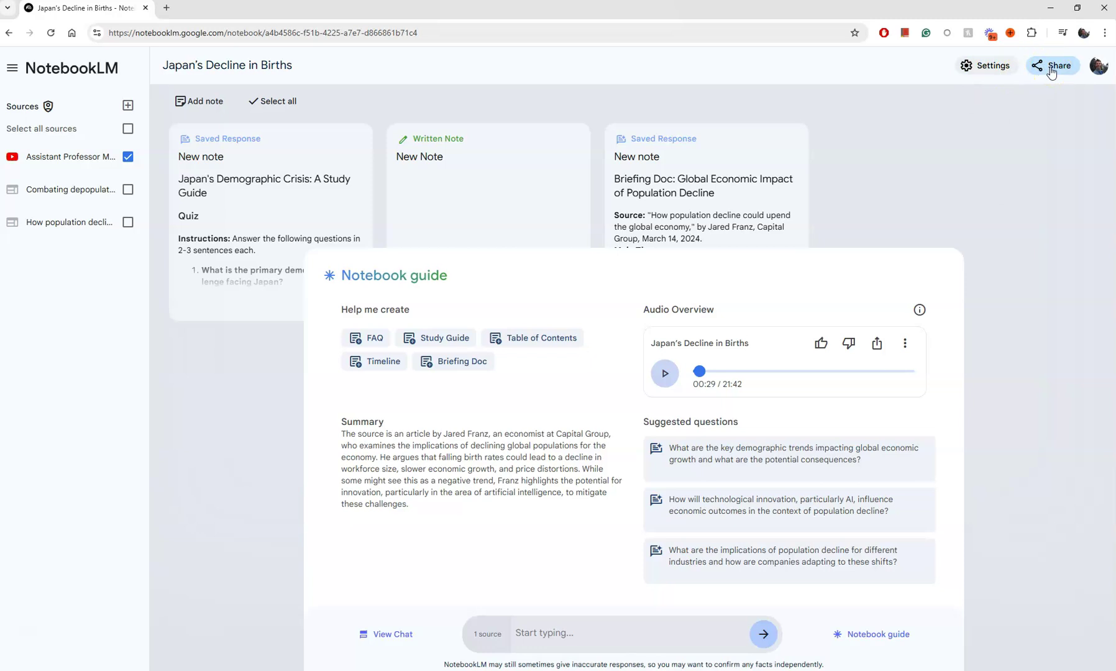
click(1050, 67)
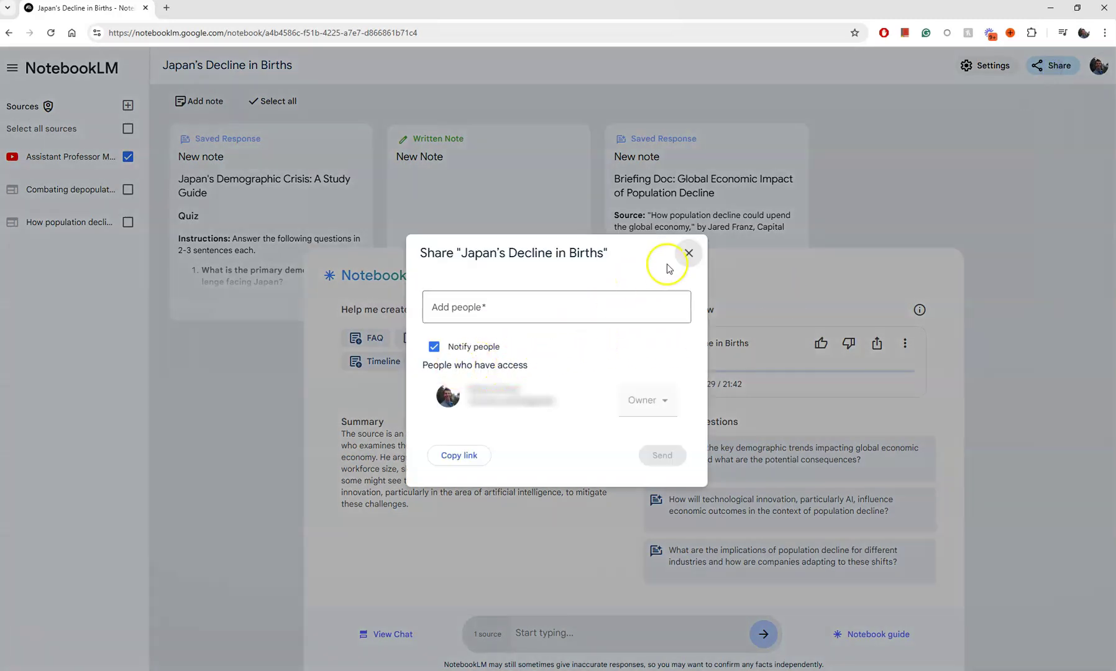
click(688, 253)
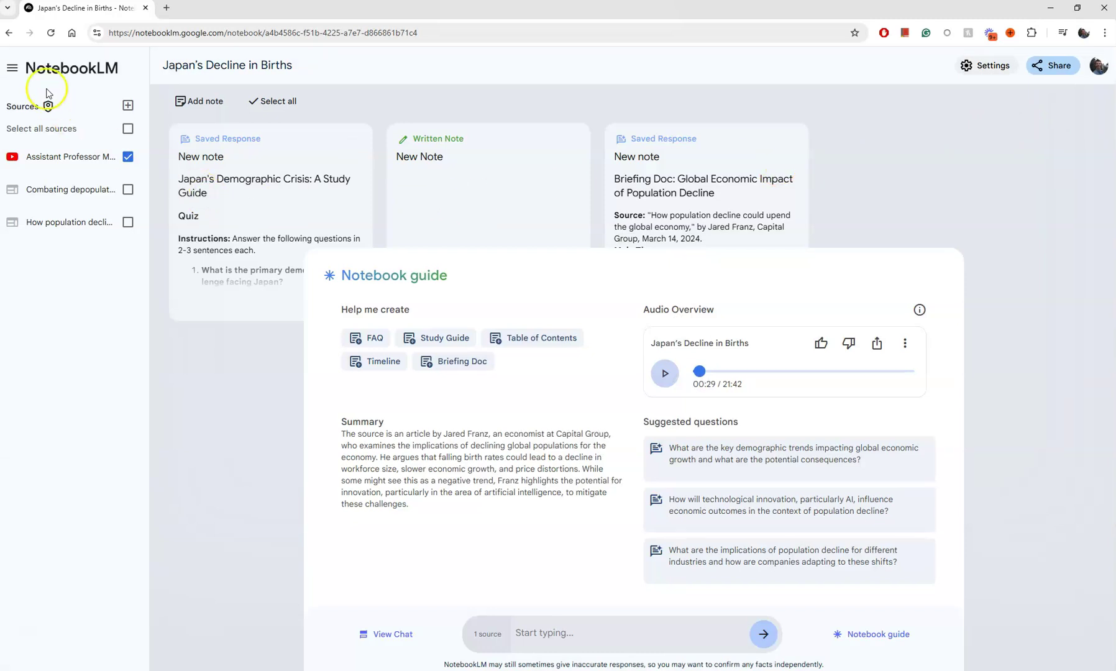
click(12, 68)
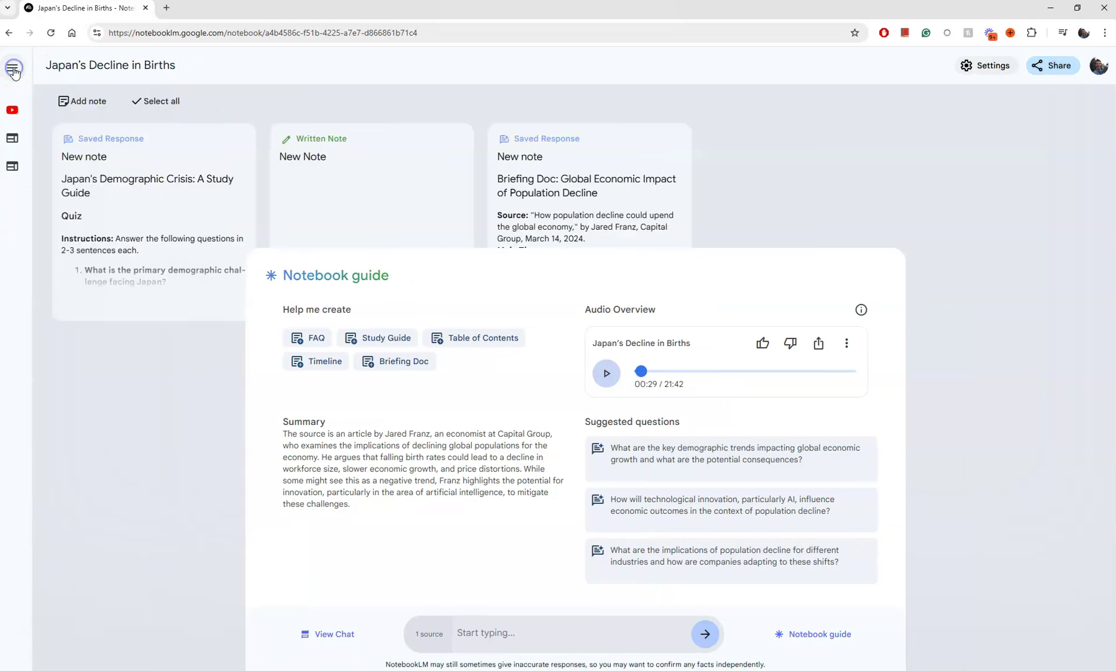
click(12, 68)
Return to the notebooks home page and reopen Japan's Decline in Births.
click(68, 74)
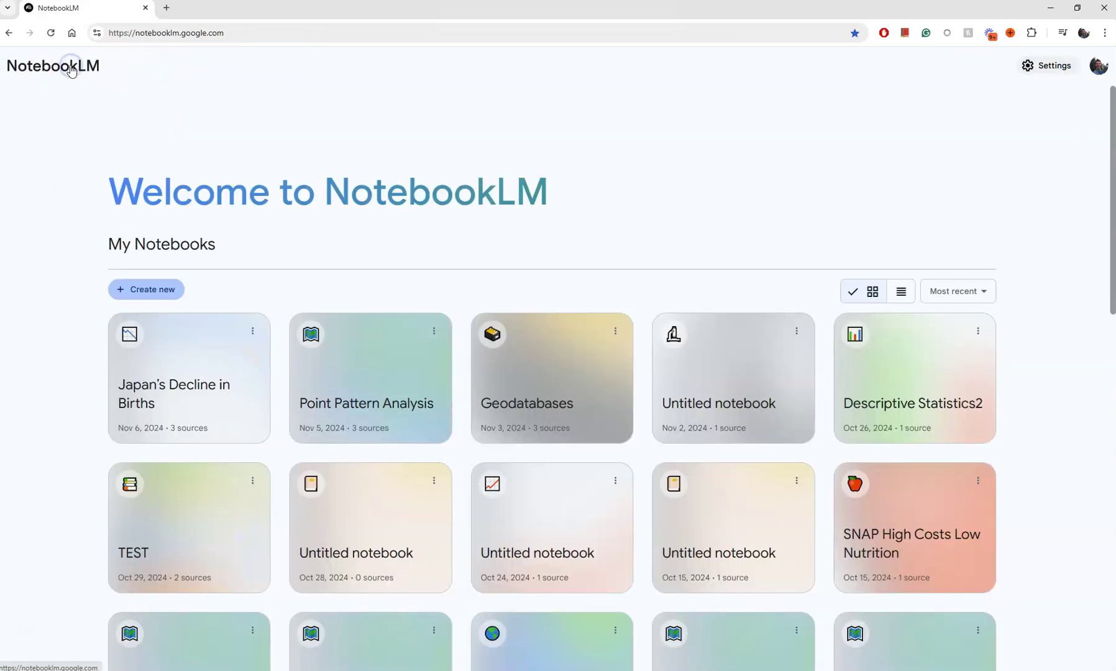
click(252, 330)
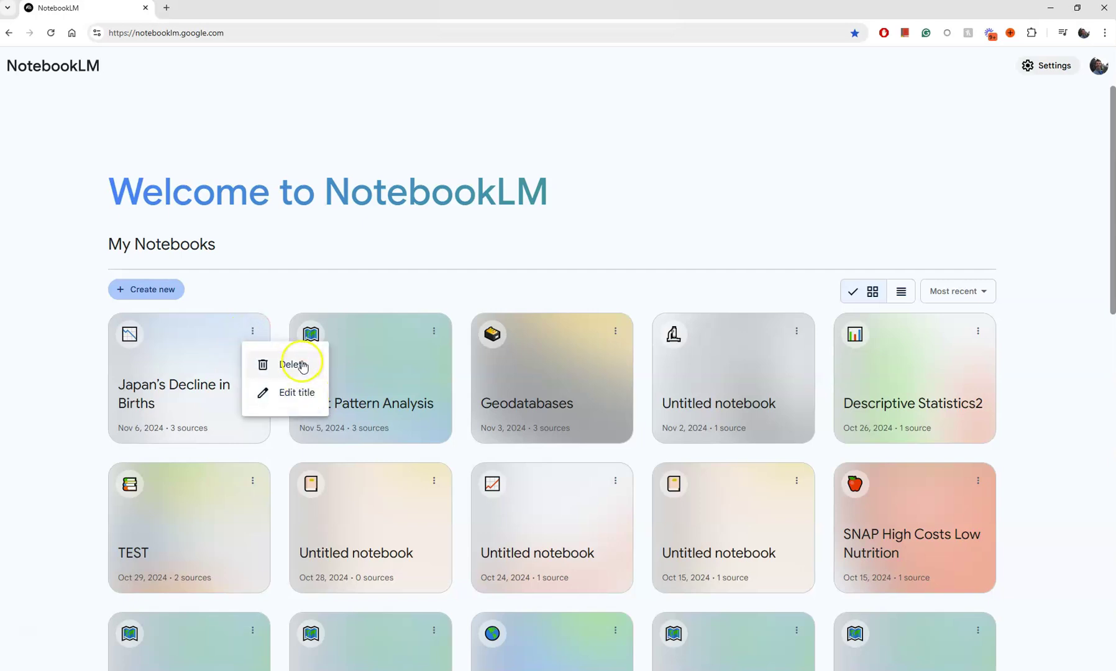
click(282, 251)
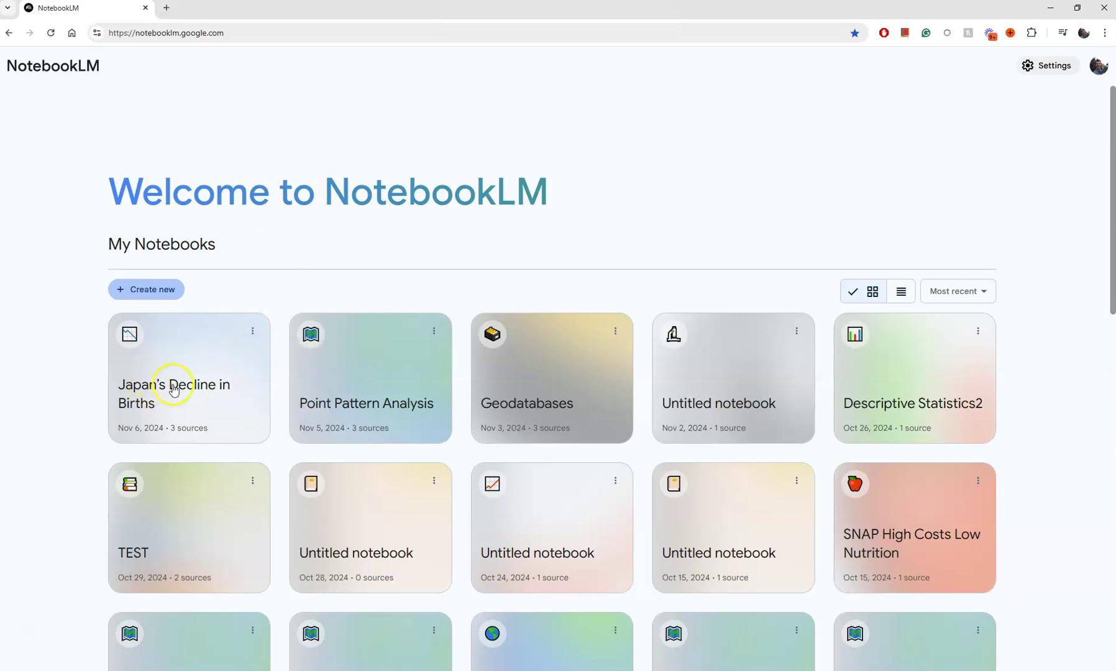
click(175, 377)
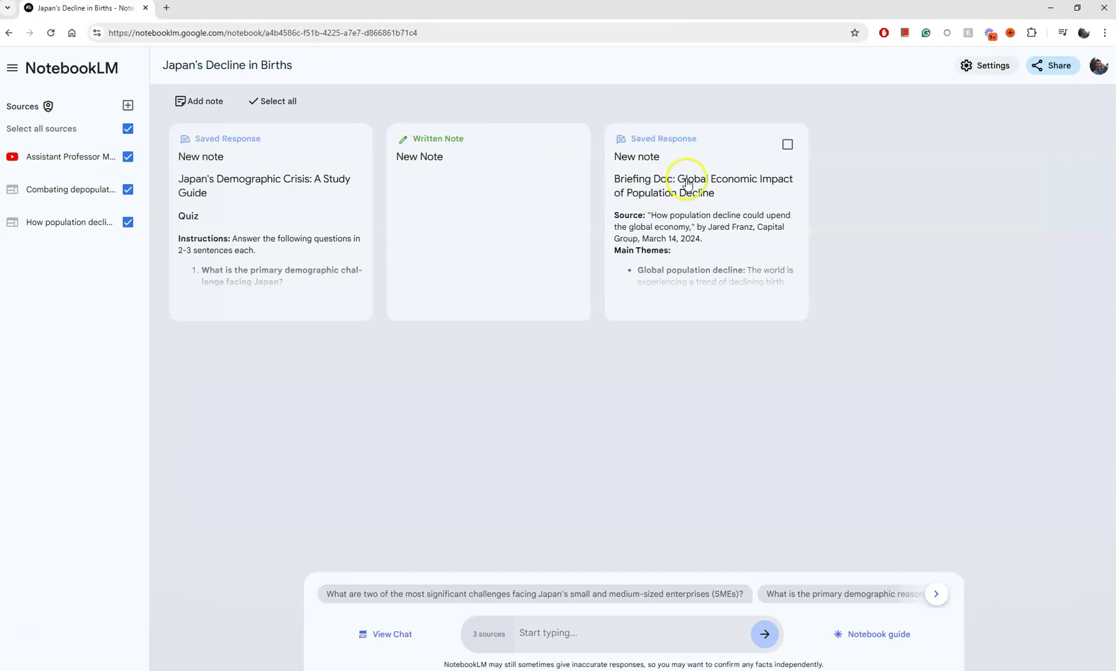
Delete the empty Written Note, leaving the study guide and briefing doc notes.
mouse_move(336, 144)
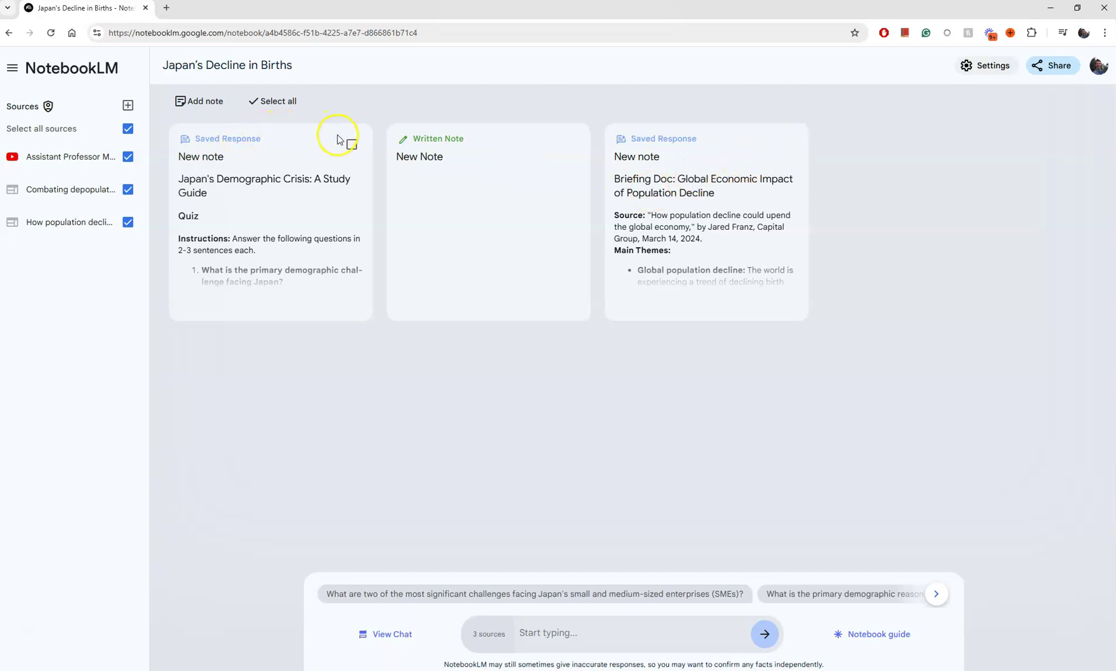
mouse_move(468, 154)
click(571, 147)
click(280, 101)
click(600, 380)
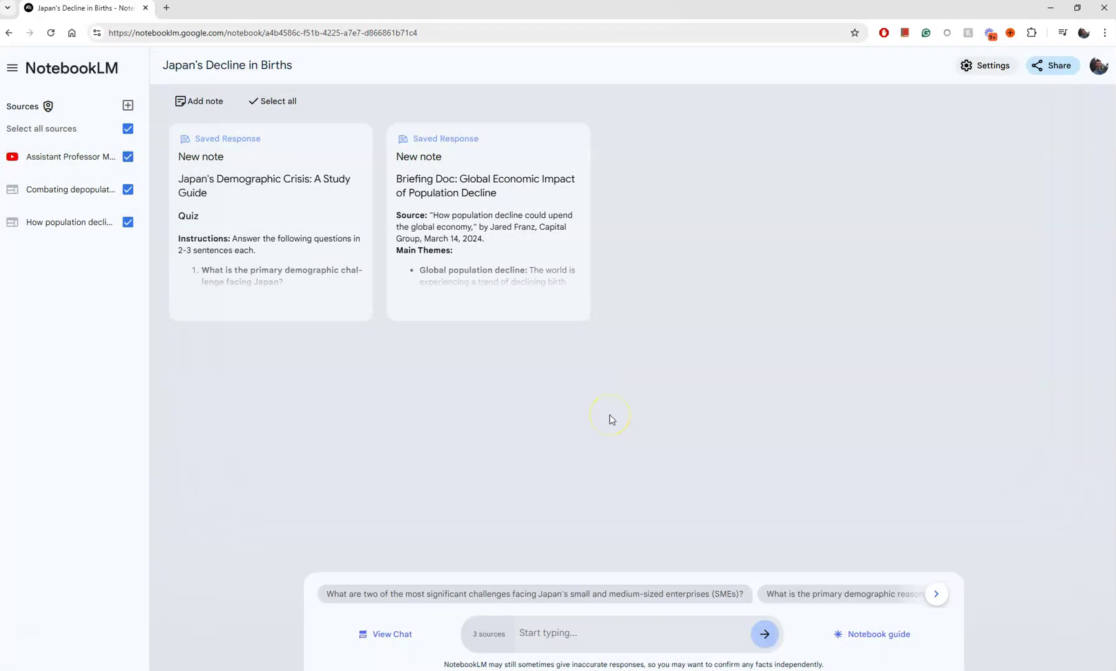